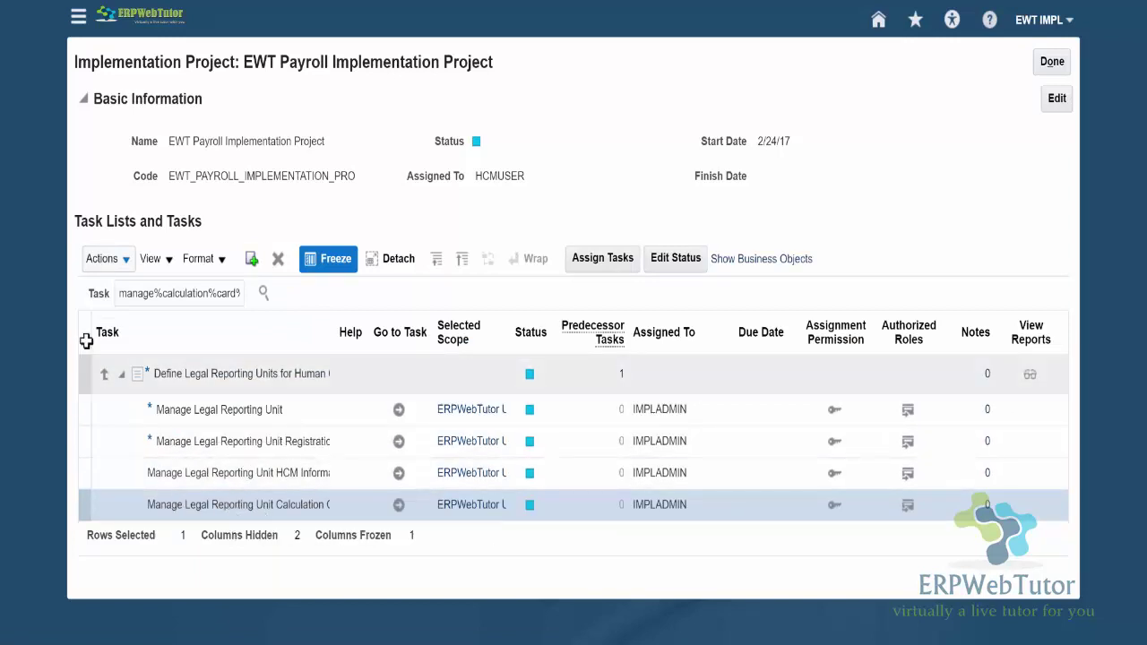
Open the Manage Legal Entity Calculation Cards task with its legal entity scope set to AM Legal Entity
left_click(148, 373)
mouse_move(155, 488)
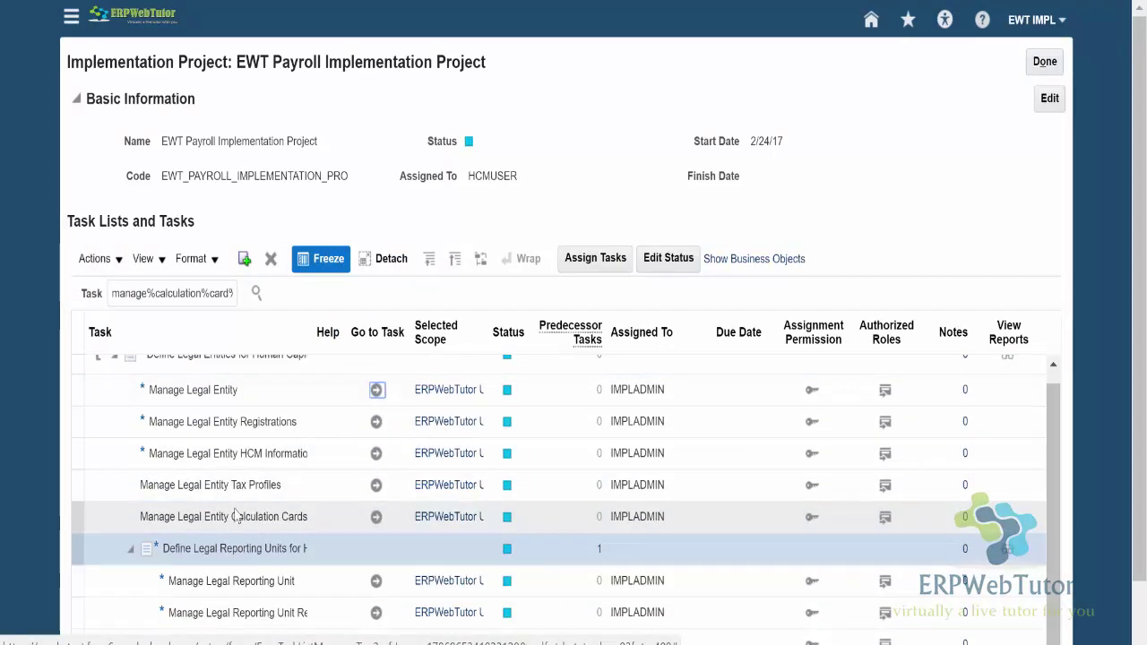
left_click(350, 523)
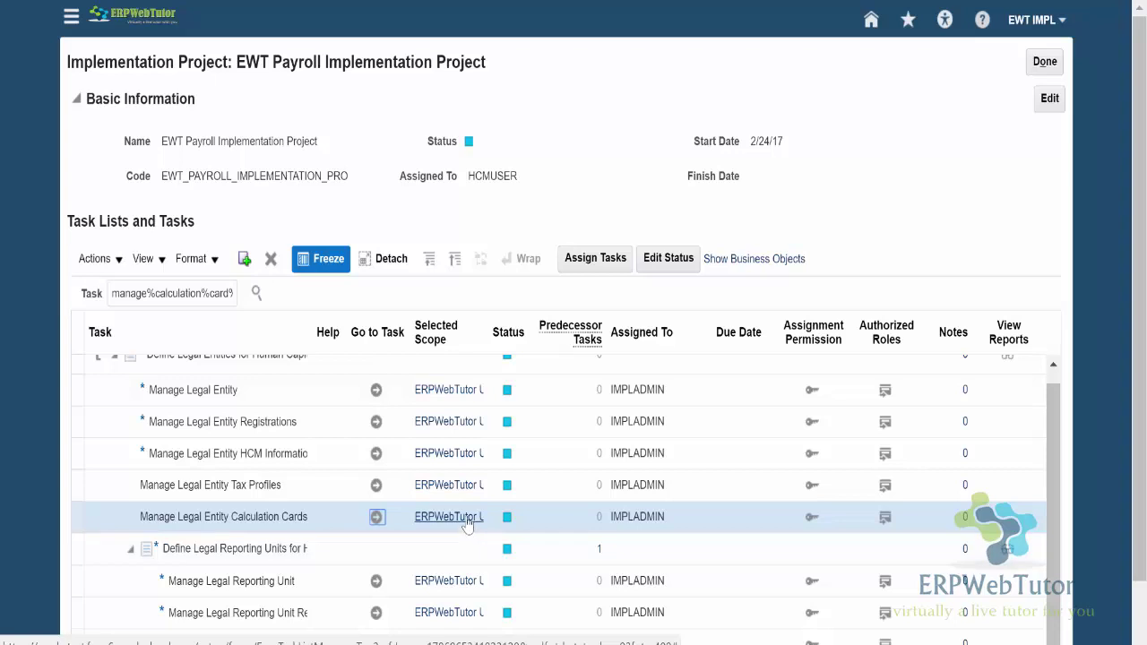
mouse_move(466, 525)
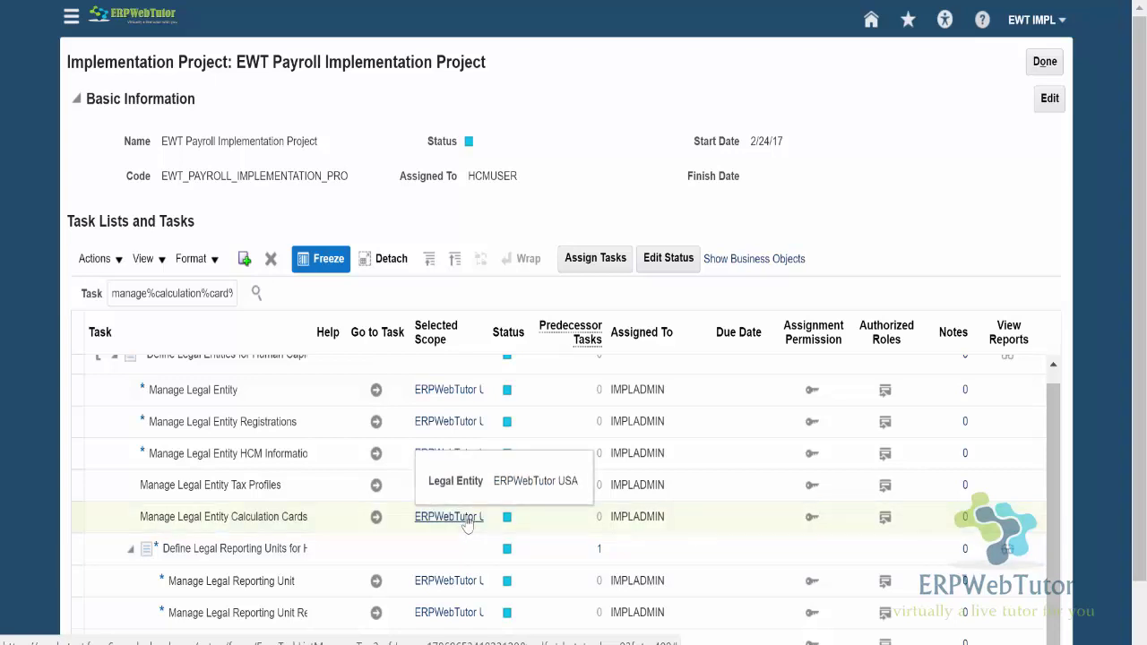
left_click(375, 525)
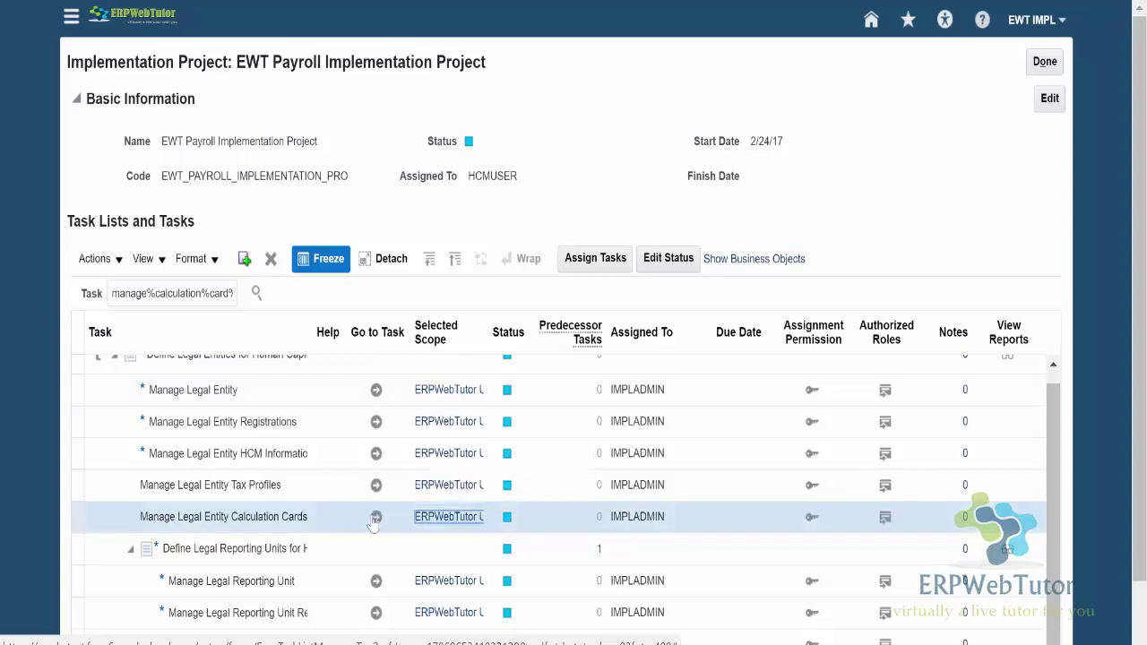
left_click(430, 521)
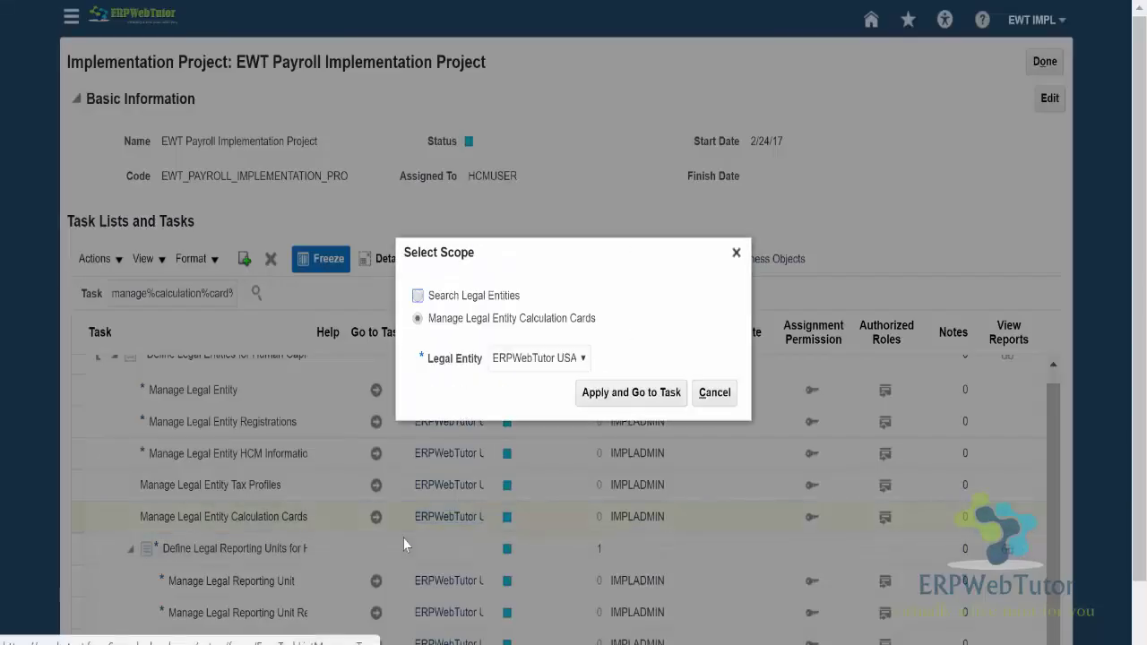
left_click(541, 358)
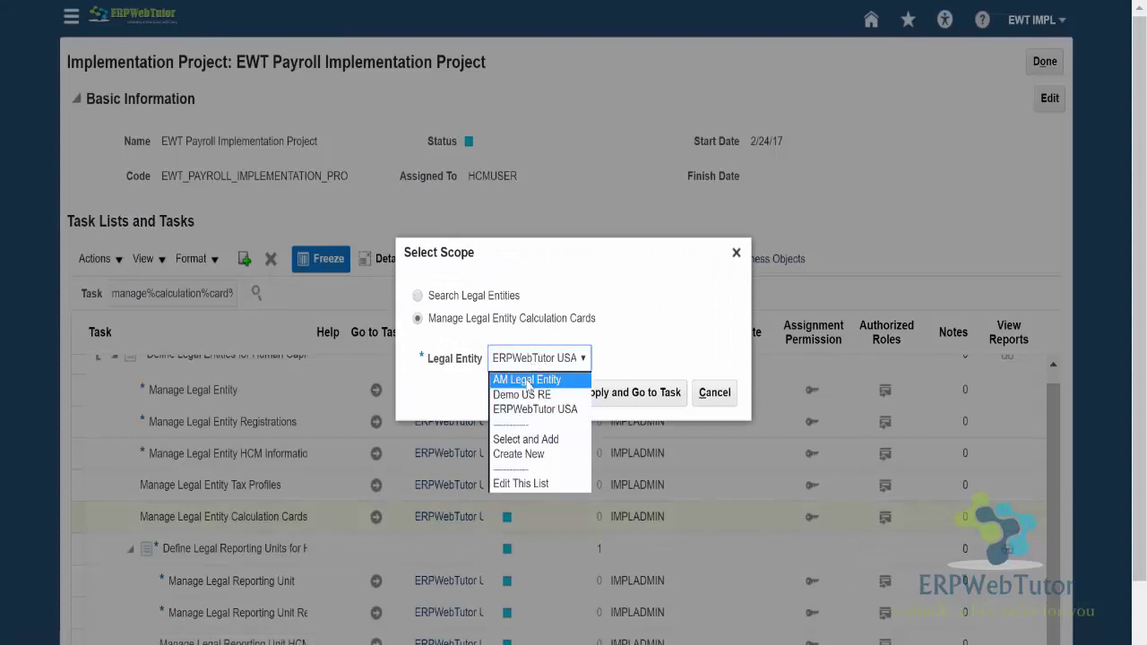
left_click(529, 380)
left_click(631, 393)
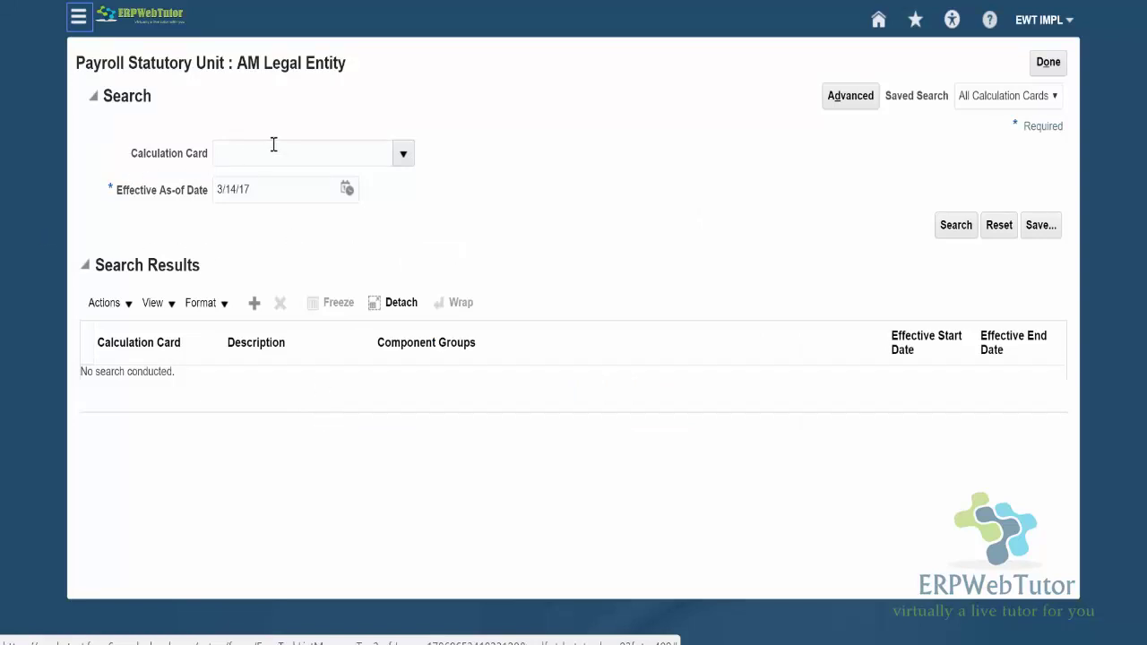
Create a calculation card effective as of 1/1/51 named Calculation Rules for Tax Reporting and Payroll Statutory Unit
left_click(950, 225)
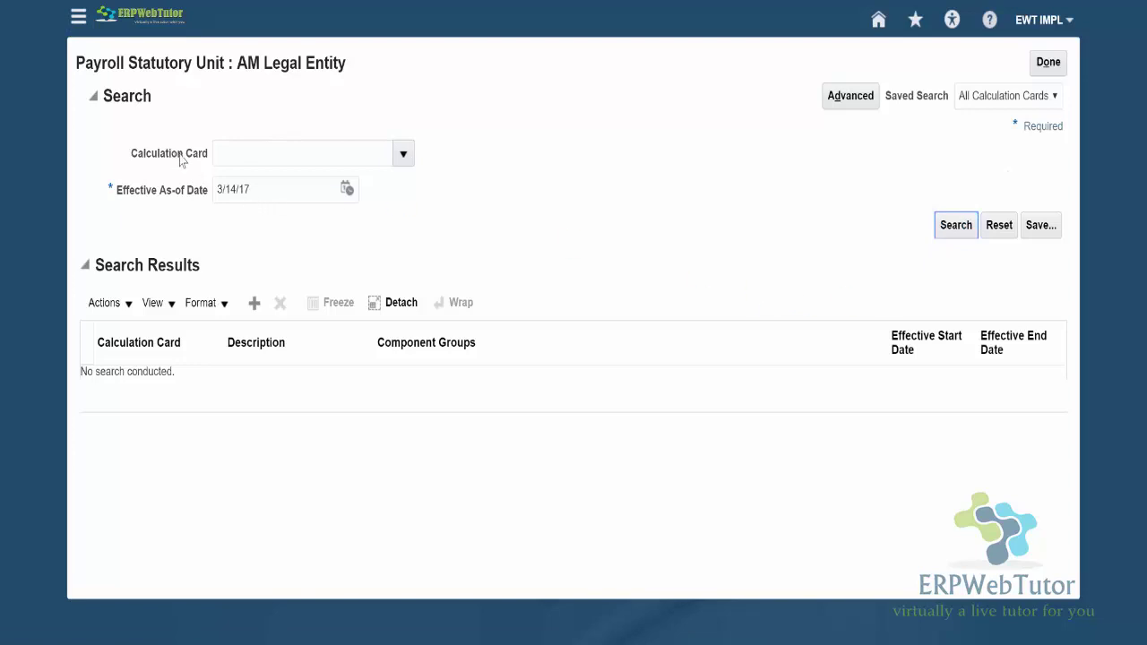
left_click(255, 304)
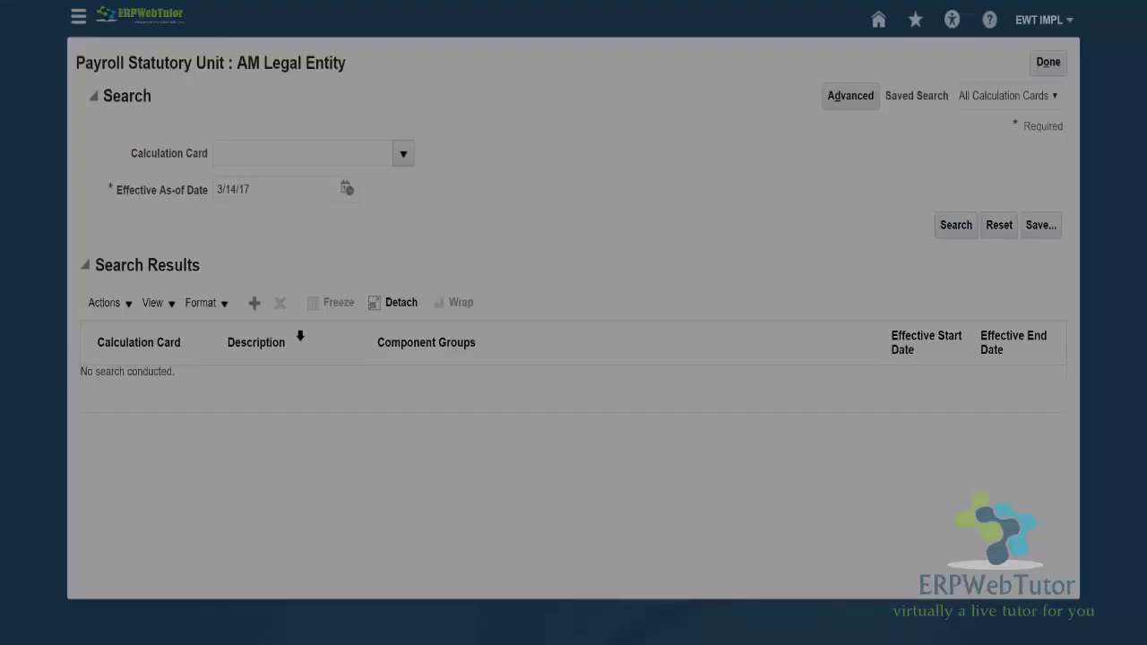
key("ctrl+a")
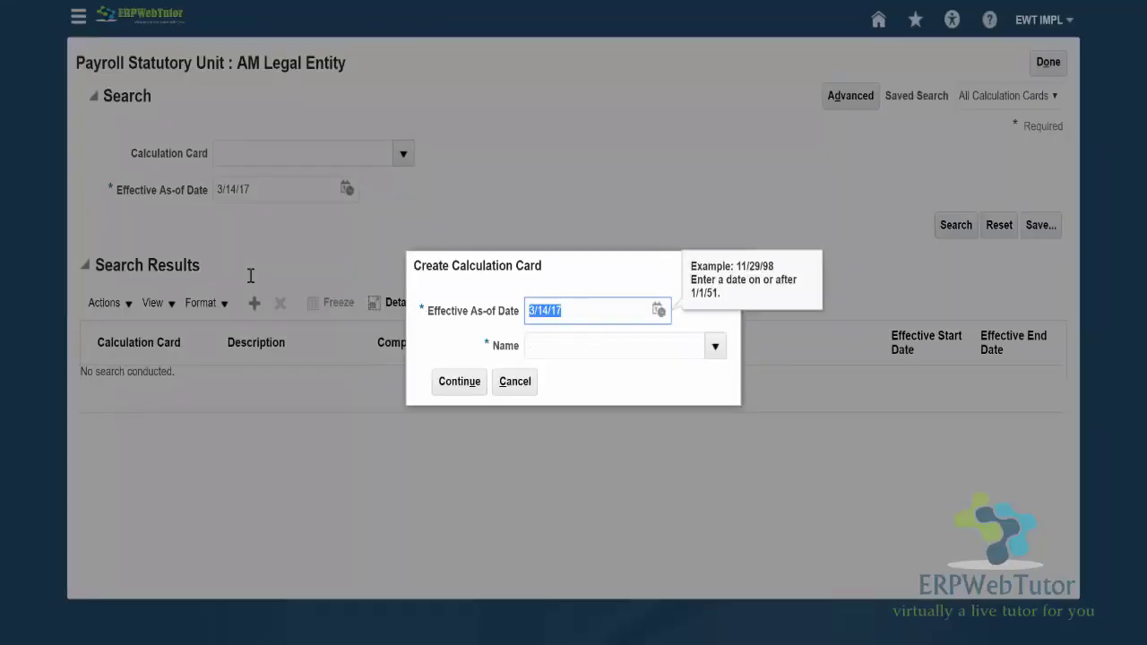
type("1/151")
key("Tab")
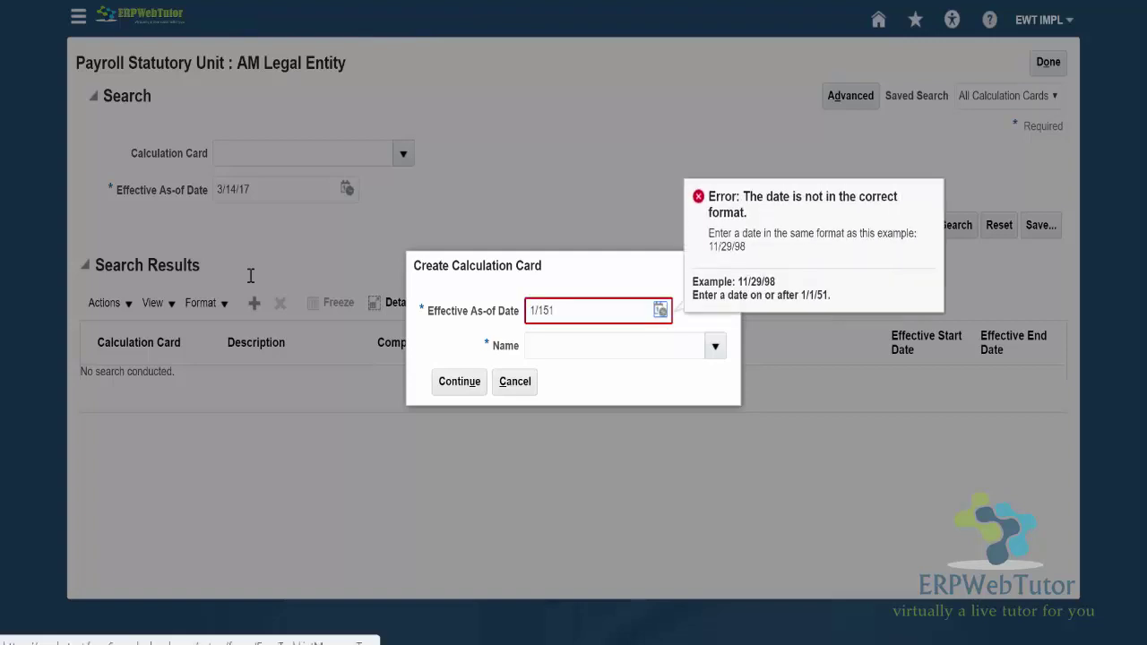
left_click(544, 309)
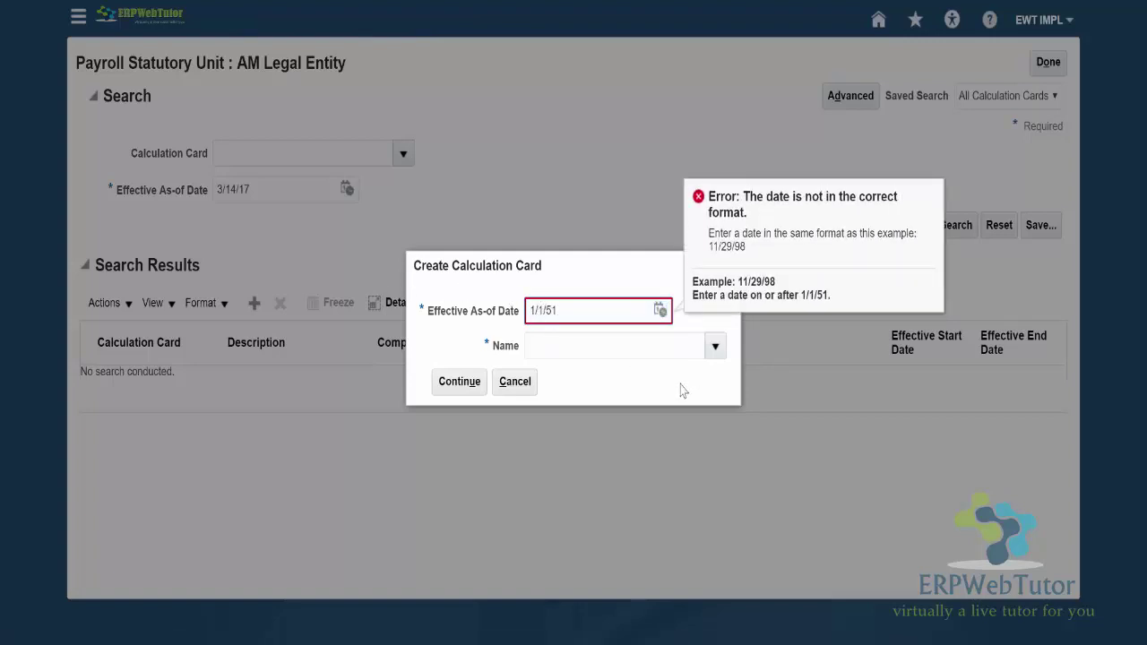
left_click(715, 346)
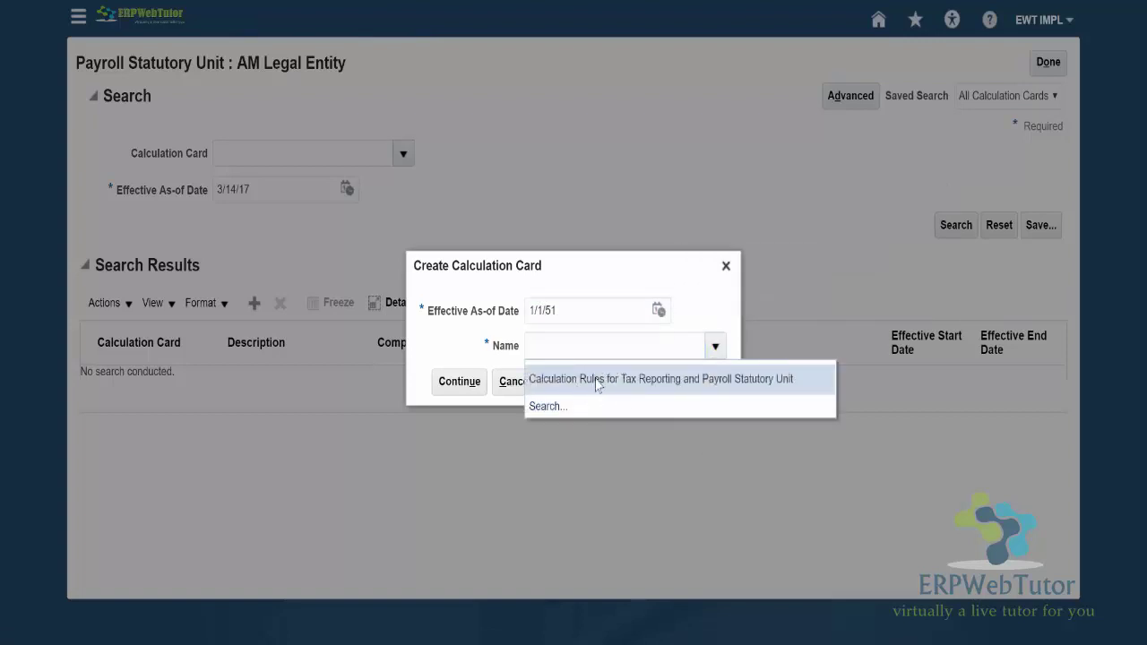
left_click(730, 381)
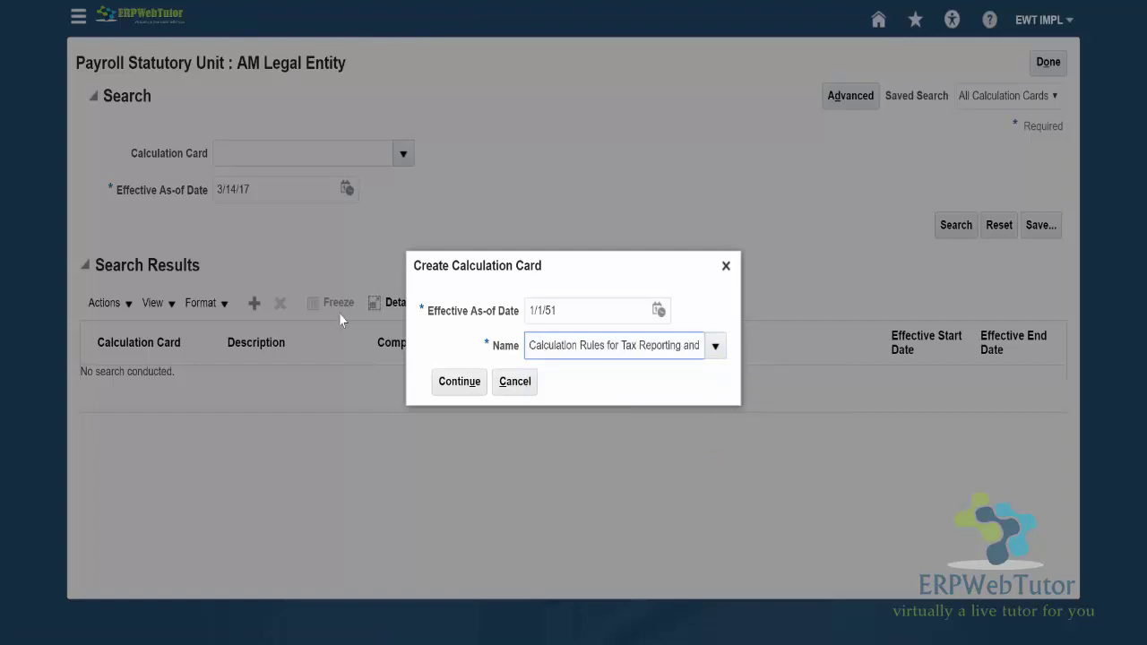
left_click(464, 383)
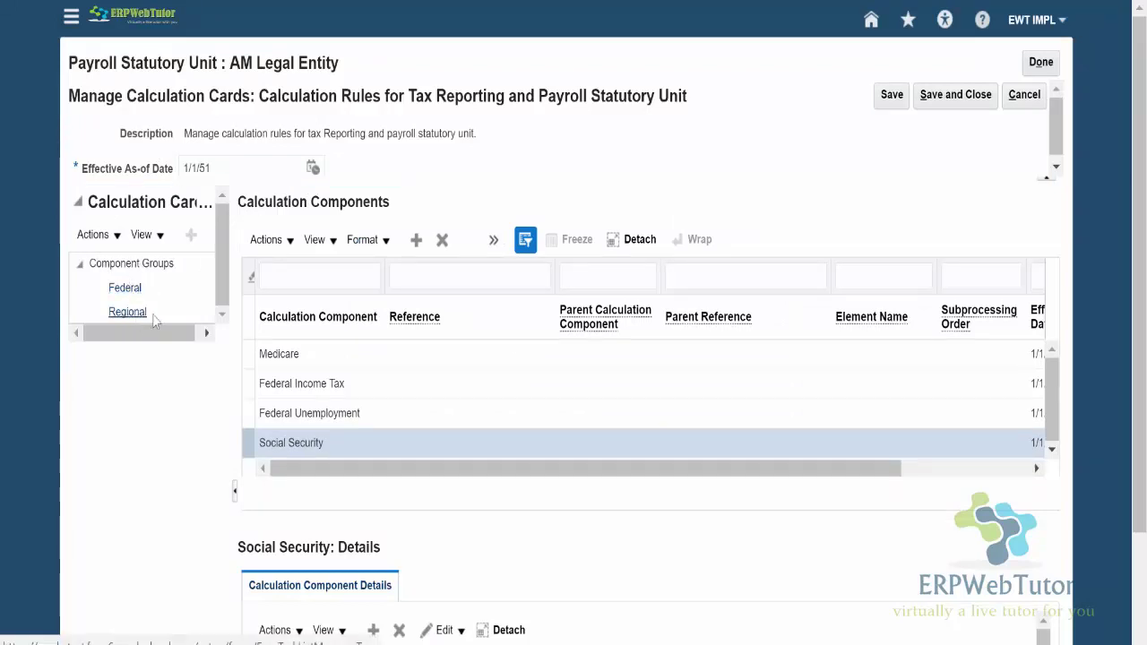
Review the Federal component group's calculation components, including Medicare, Federal Income Tax and Social Security, and their details
left_click(125, 287)
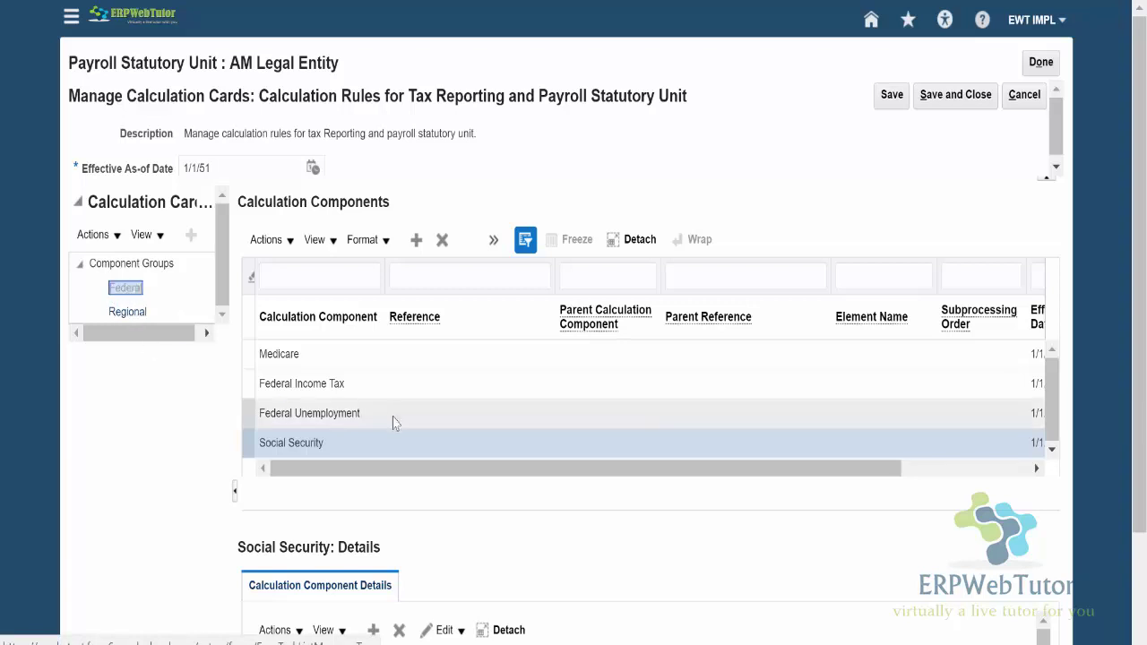
left_click(368, 363)
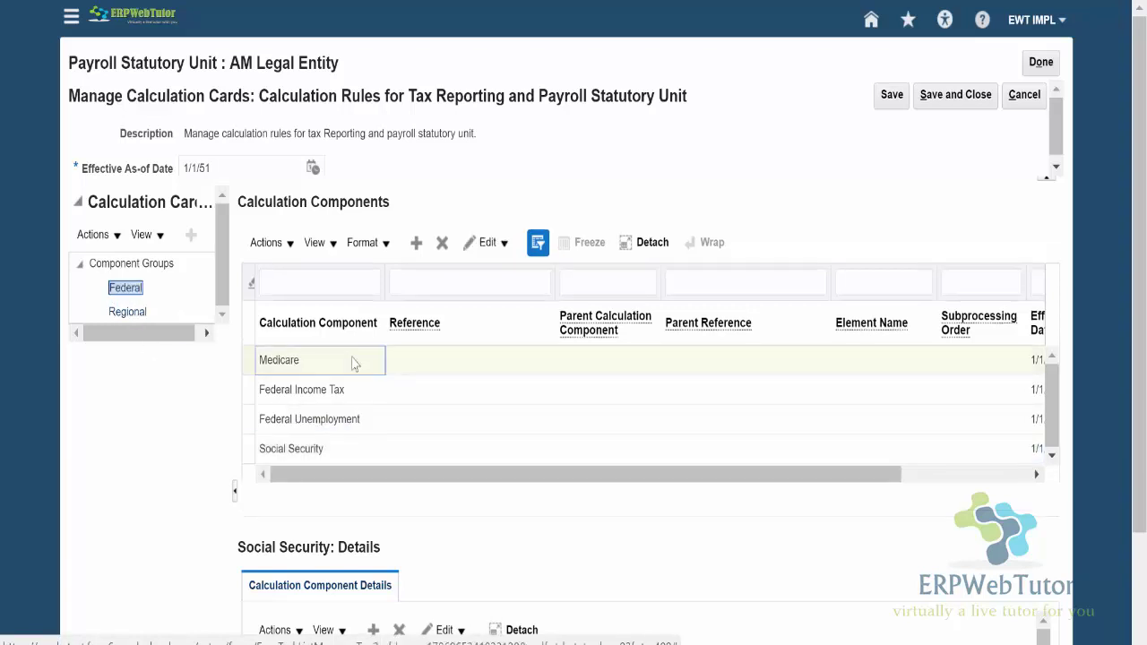
left_click(404, 399)
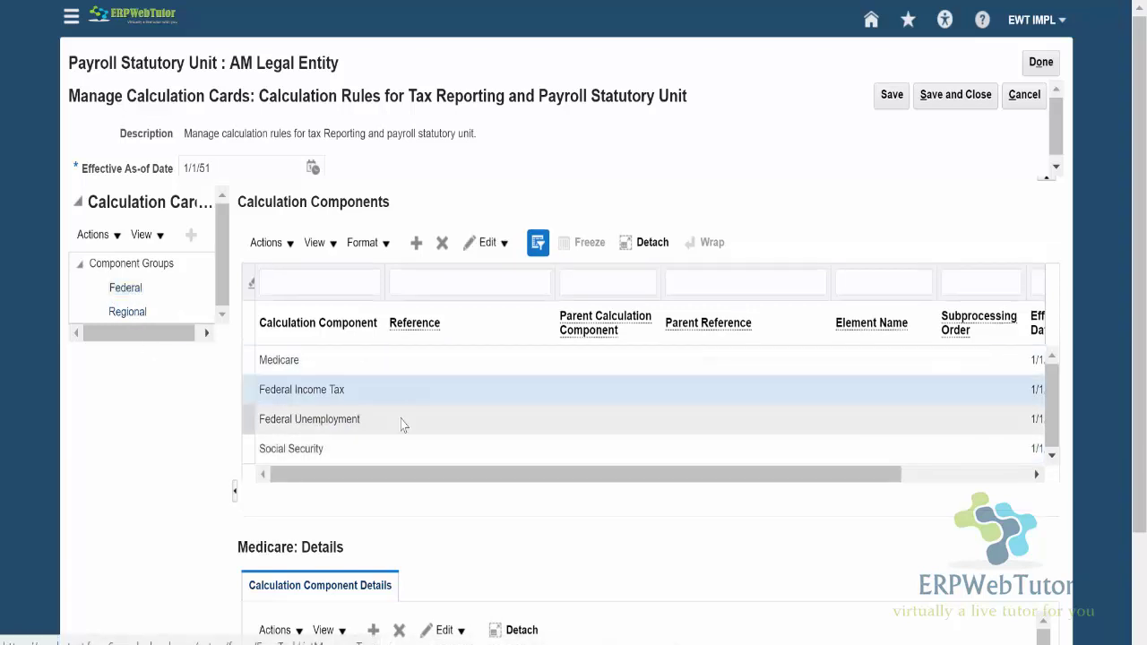
left_click(348, 450)
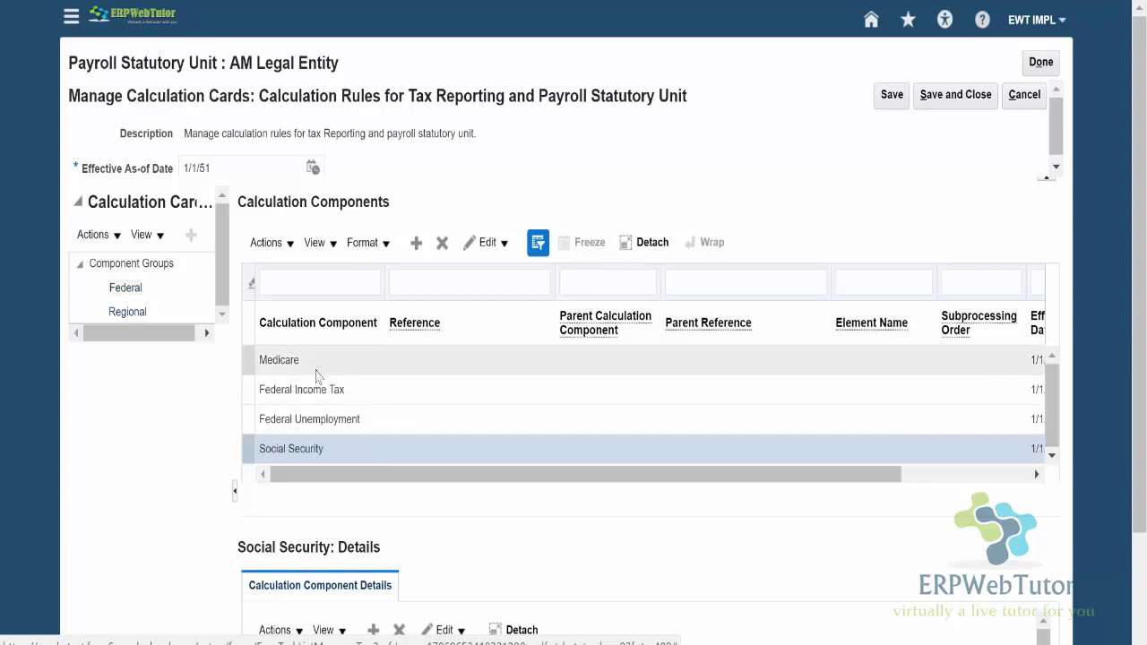
scroll(377, 433, "down", 1)
scroll(377, 434, "down", 1)
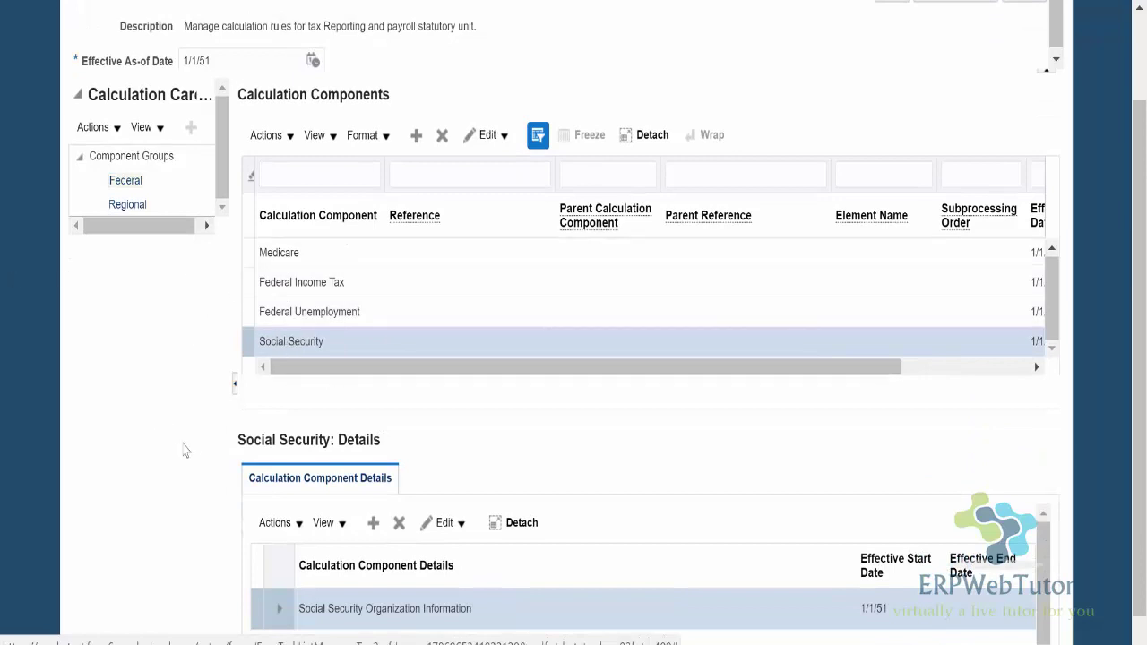
scroll(518, 355, "up", 2)
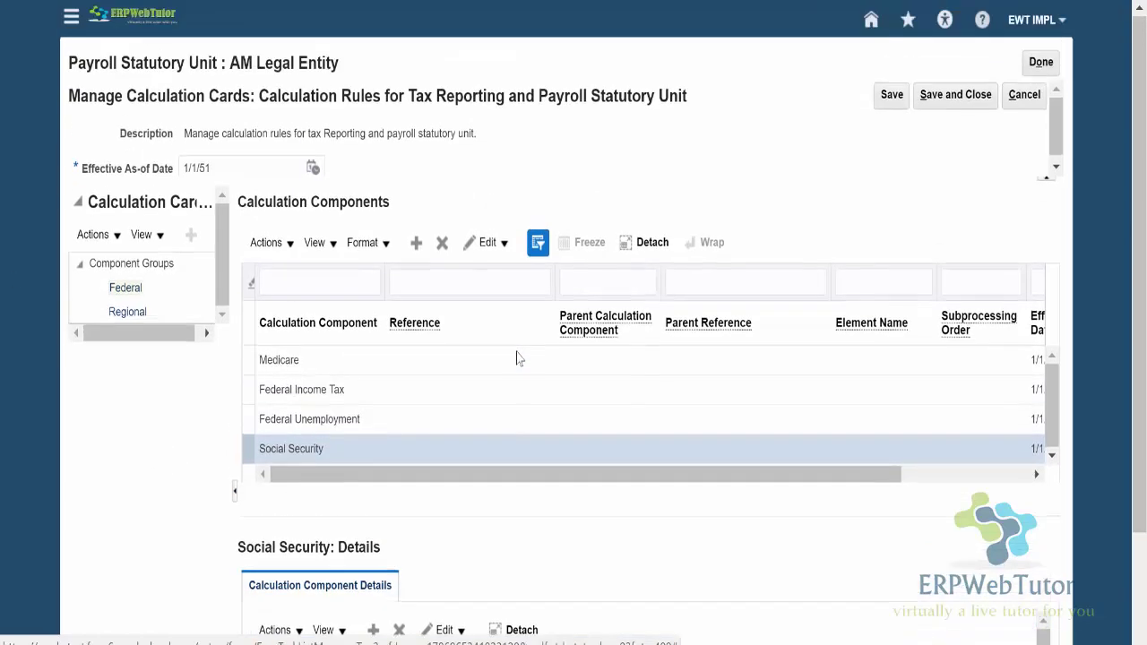
Set the Self Adjustment Method in the Medicare Organization Information to Self adjust
left_click(389, 364)
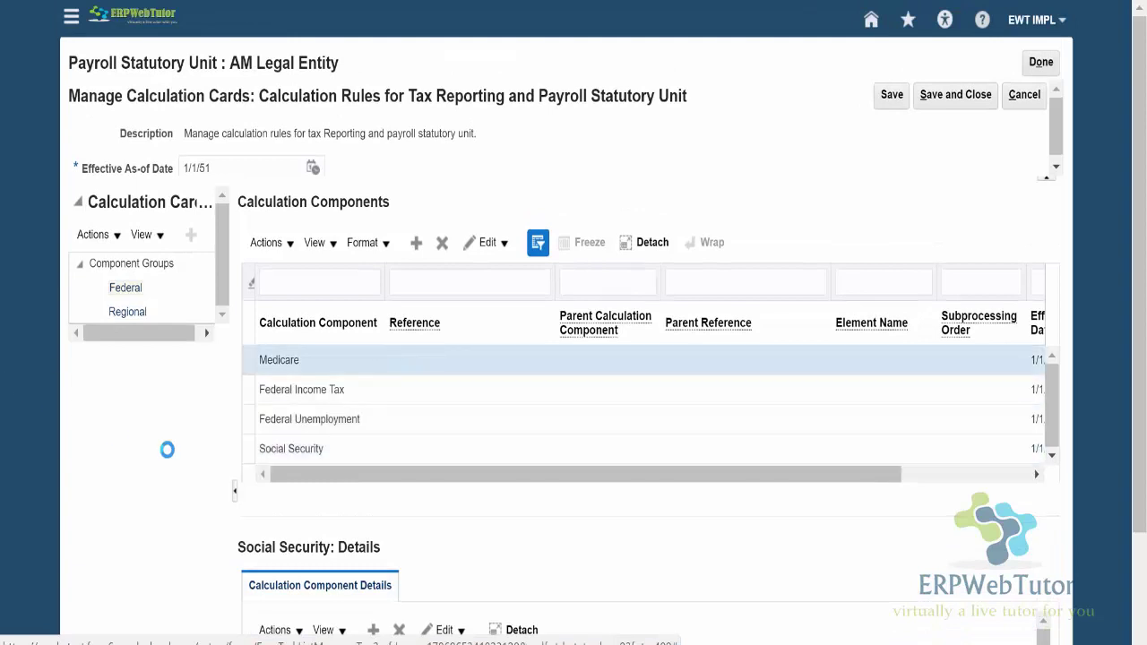
scroll(176, 473, "down", 1)
scroll(176, 473, "down", 1)
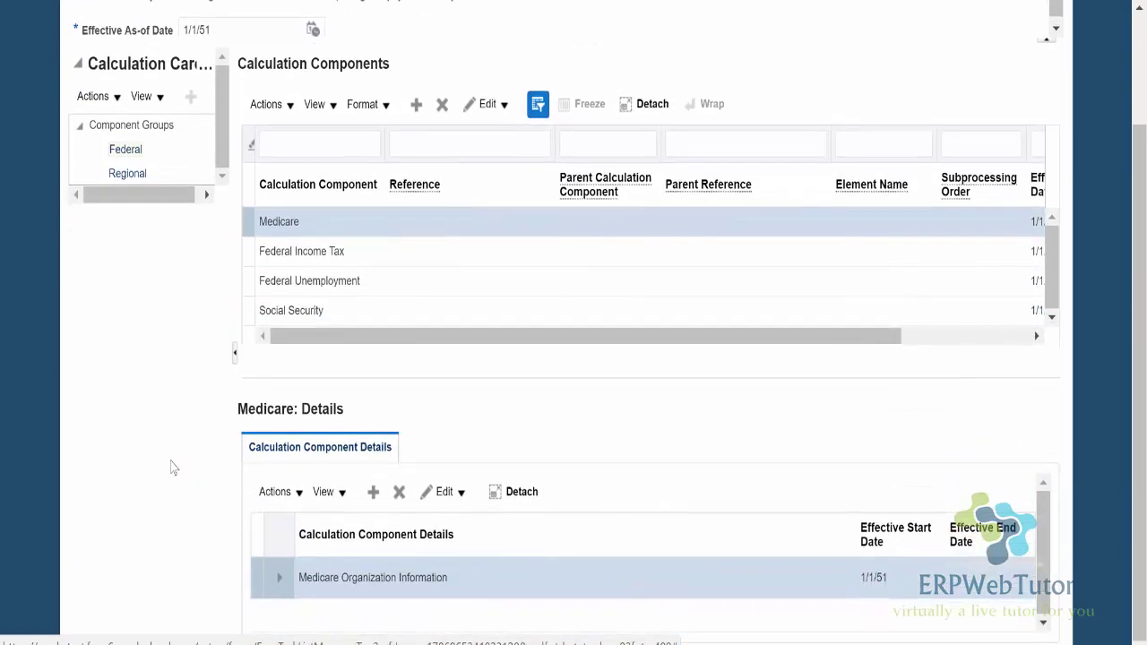
left_click(484, 589)
left_click(279, 579)
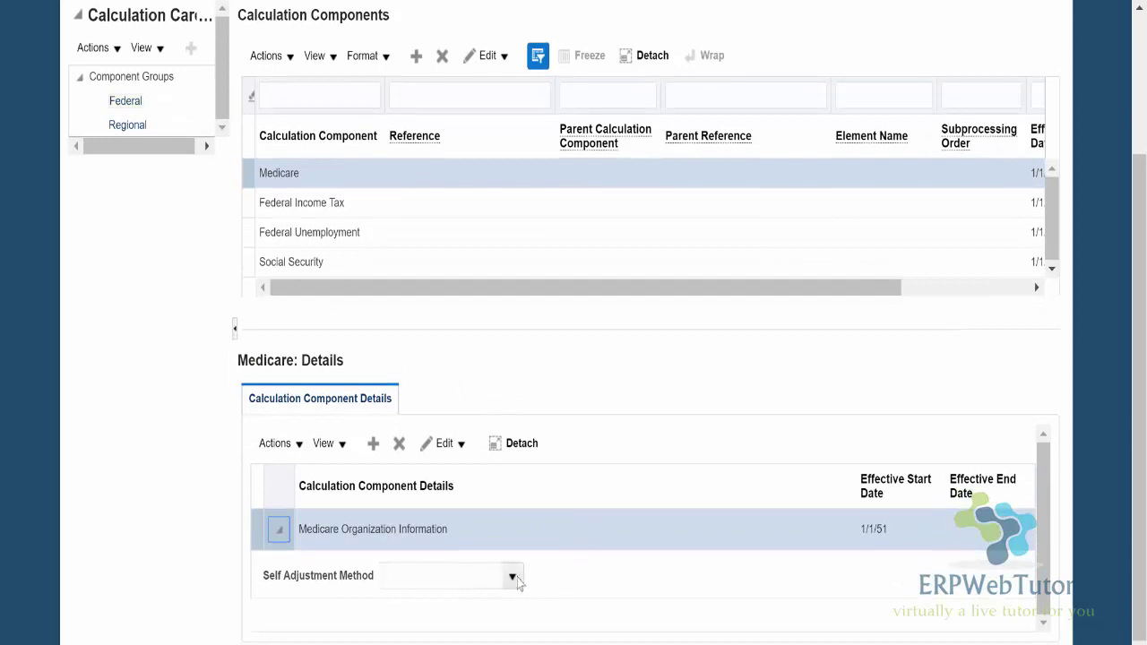
left_click(512, 577)
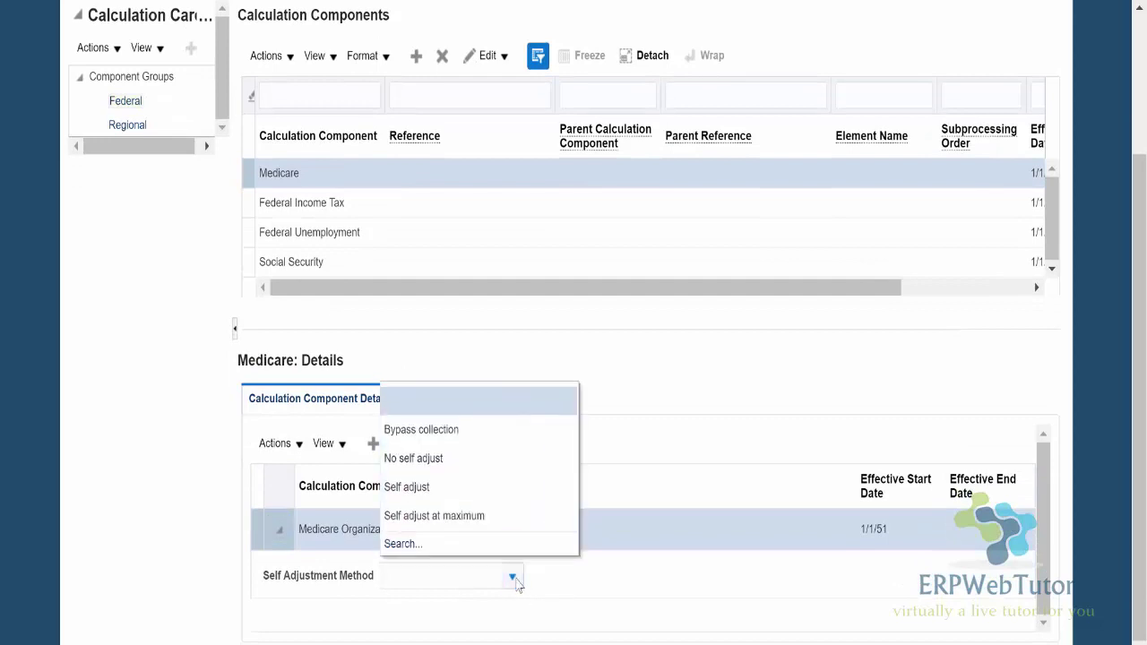
left_click(406, 487)
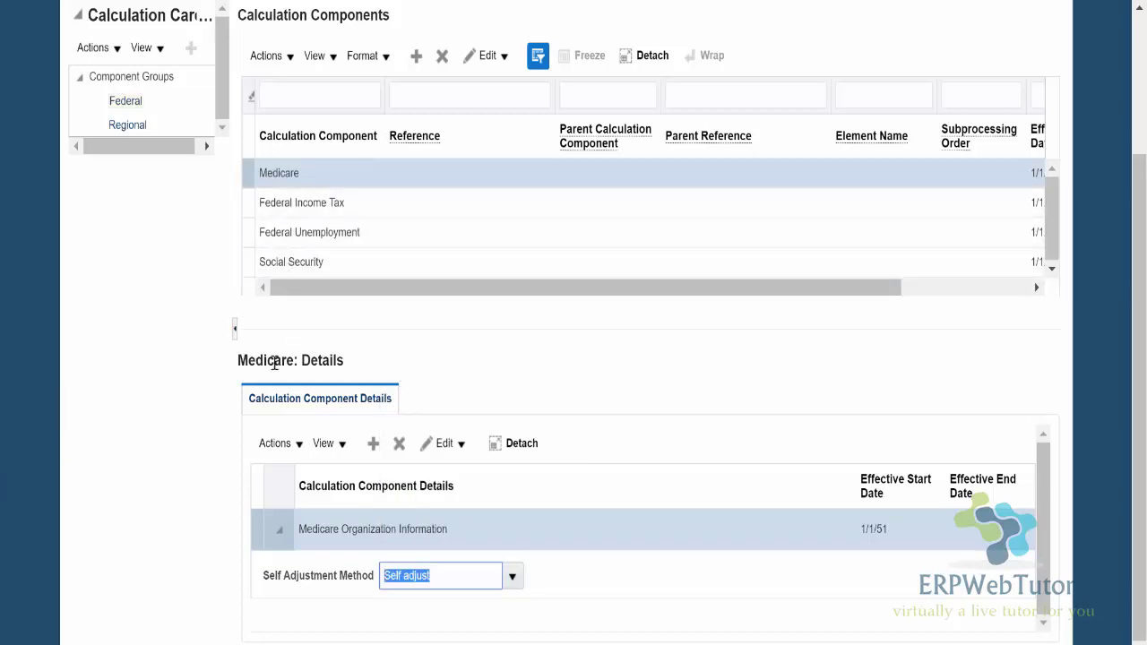
In Federal Income Tax Organization Information, set supplemental tax calculation to Flat percentage, withholding rules to All states, and period-to-date tax calculation to No
scroll(371, 381, "up", 3)
left_click(417, 397)
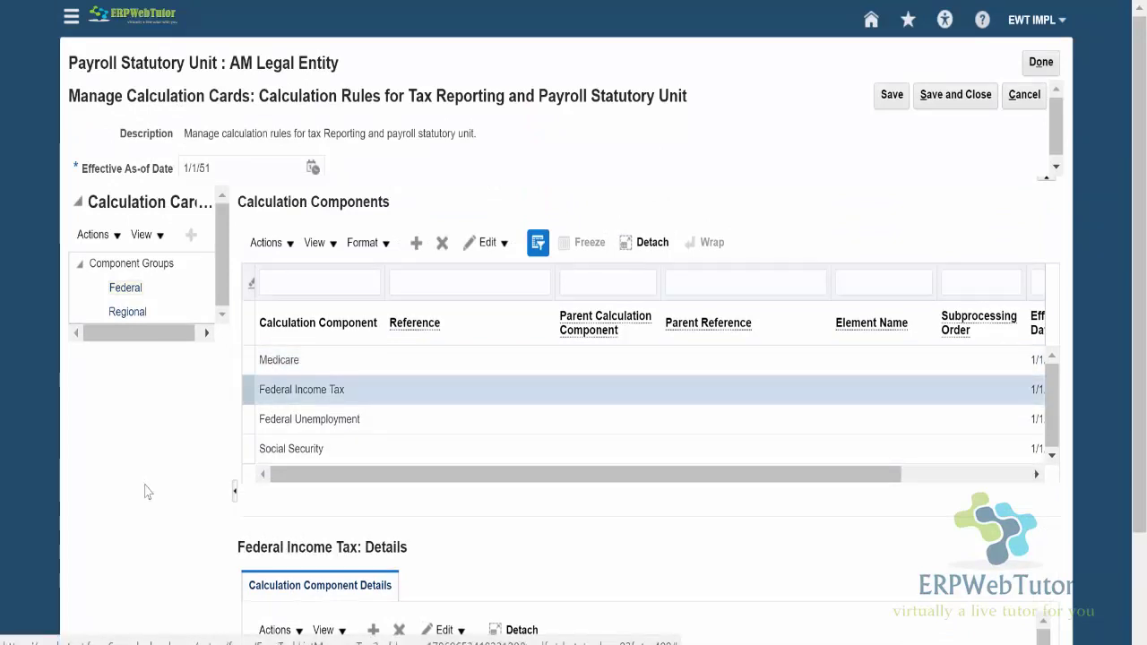
scroll(154, 497, "down", 2)
left_click(278, 578)
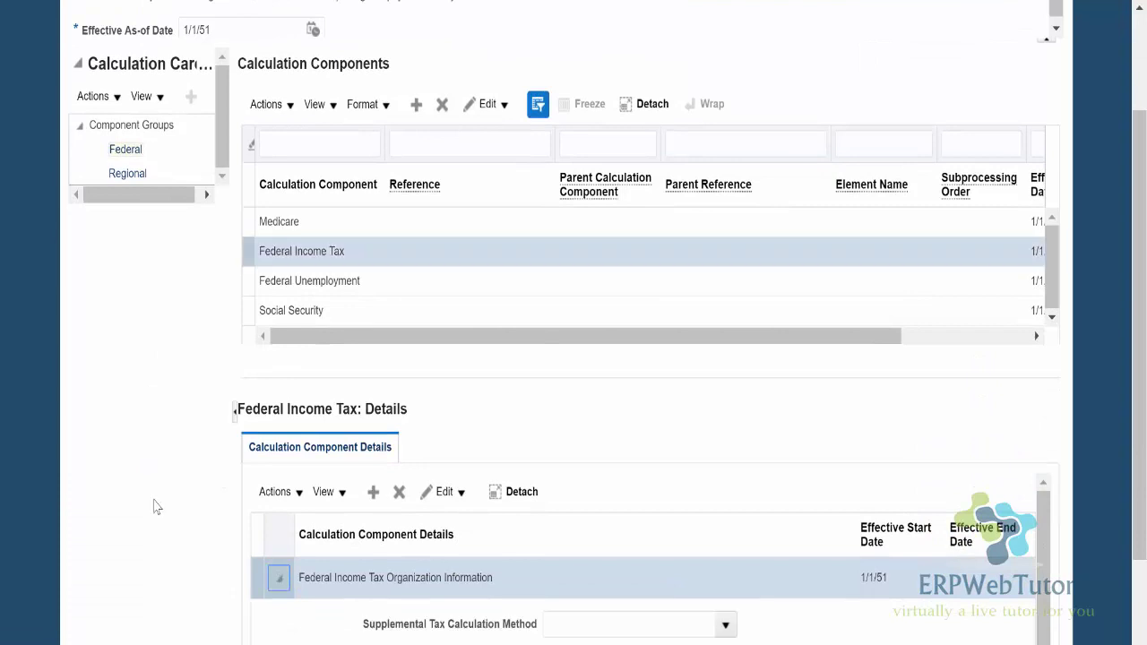
scroll(156, 507, "down", 2)
left_click(726, 507)
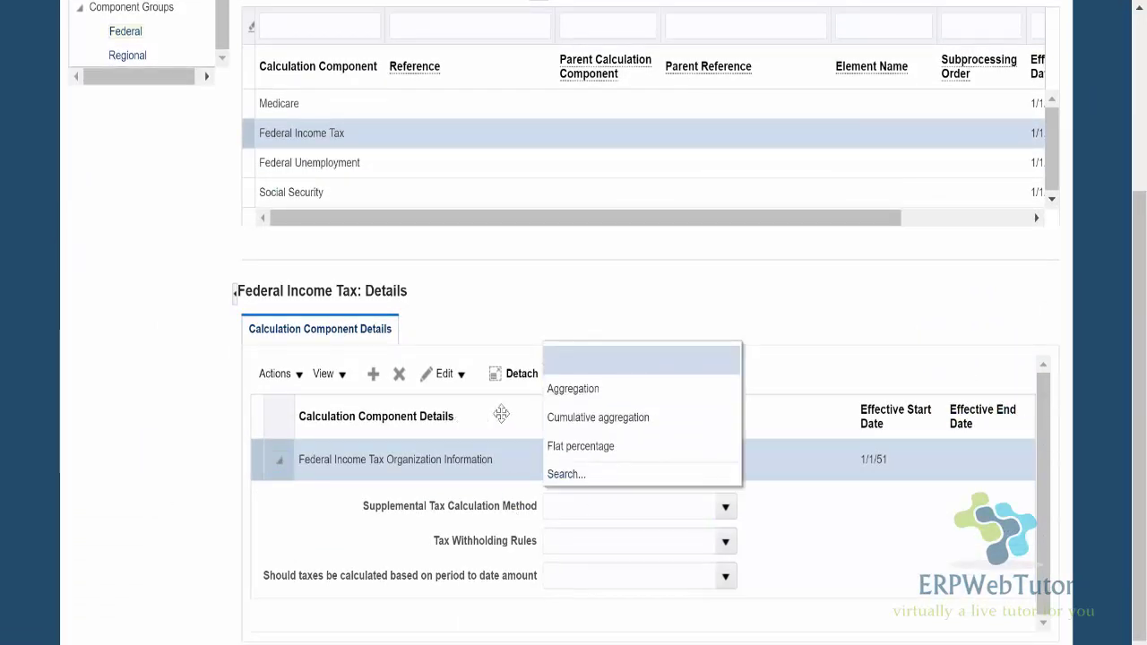
left_click(595, 448)
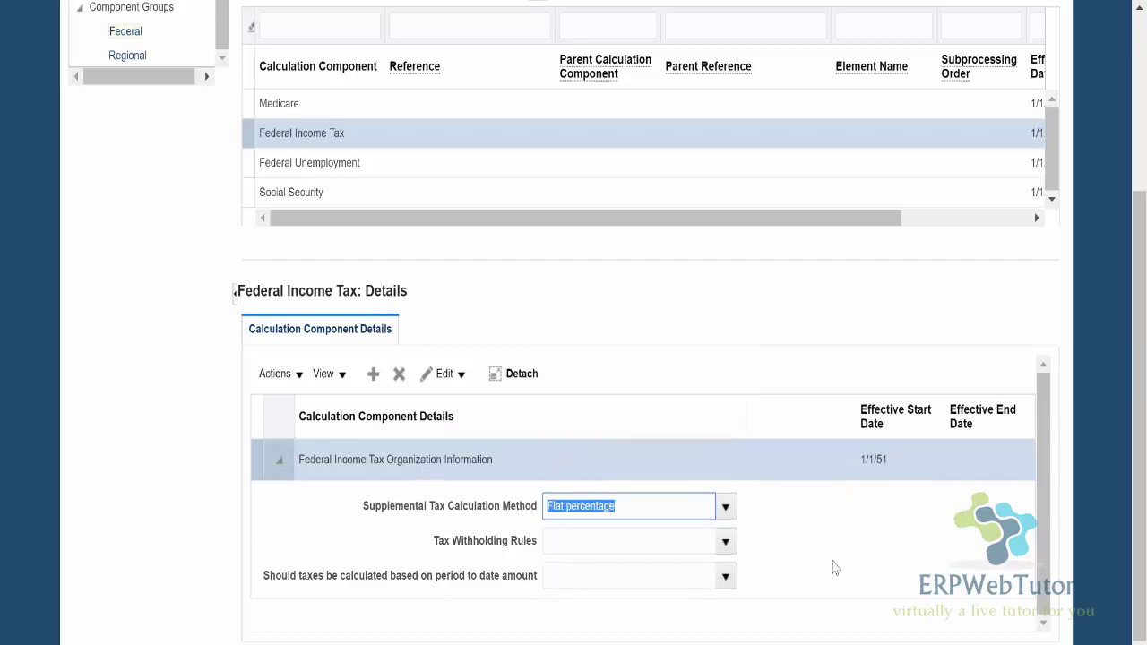
left_click(725, 541)
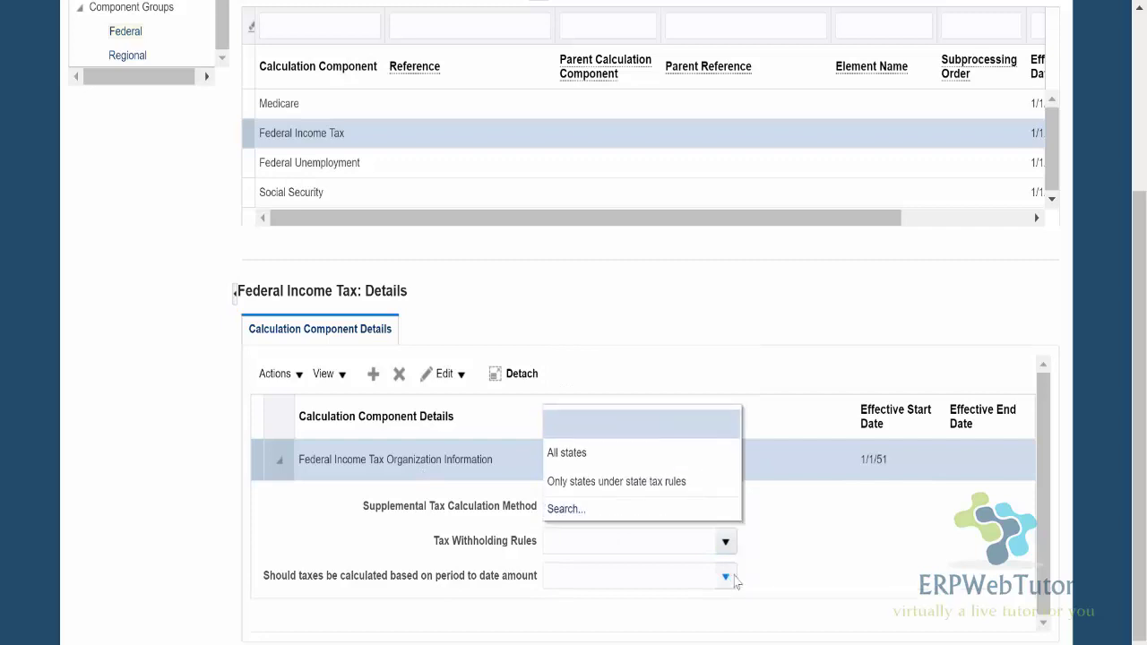
left_click(568, 459)
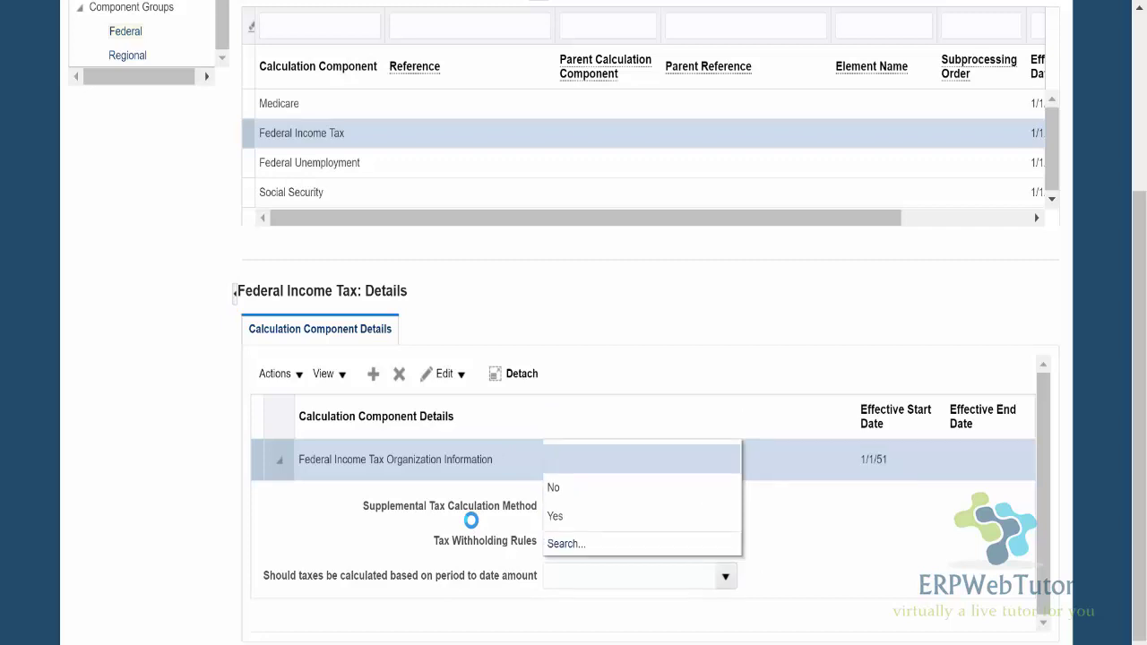
left_click(566, 491)
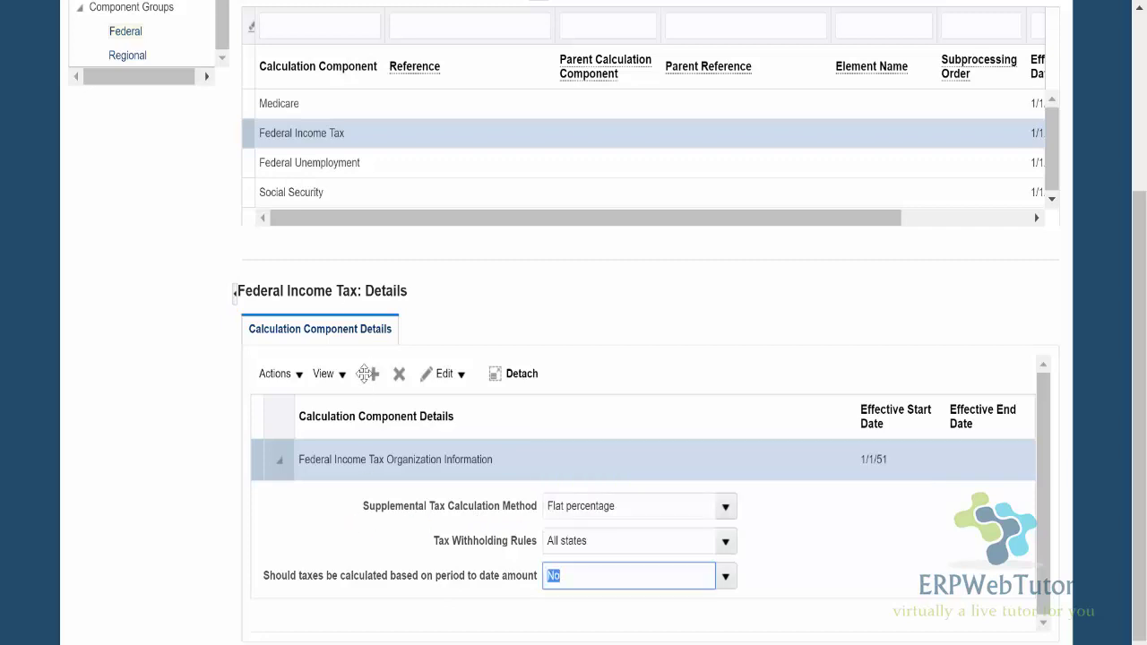
Set the Employer Self Adjustment Method in the Federal Unemployment Organization Information to Self adjust
left_click(479, 175)
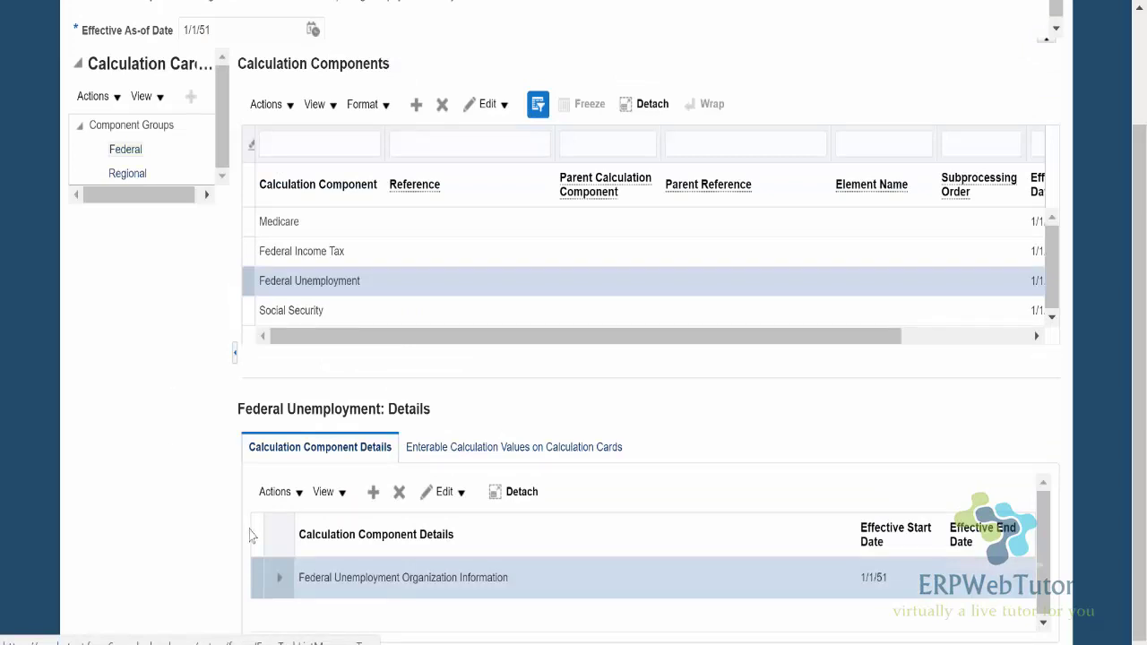
left_click(278, 580)
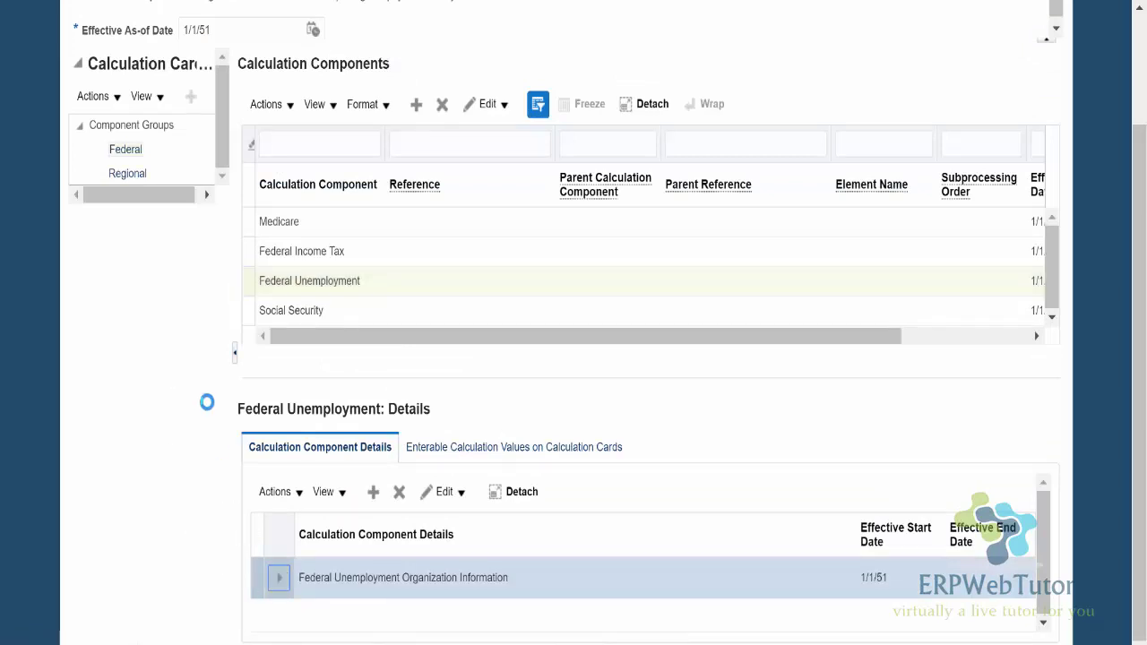
scroll(220, 434, "down", 1)
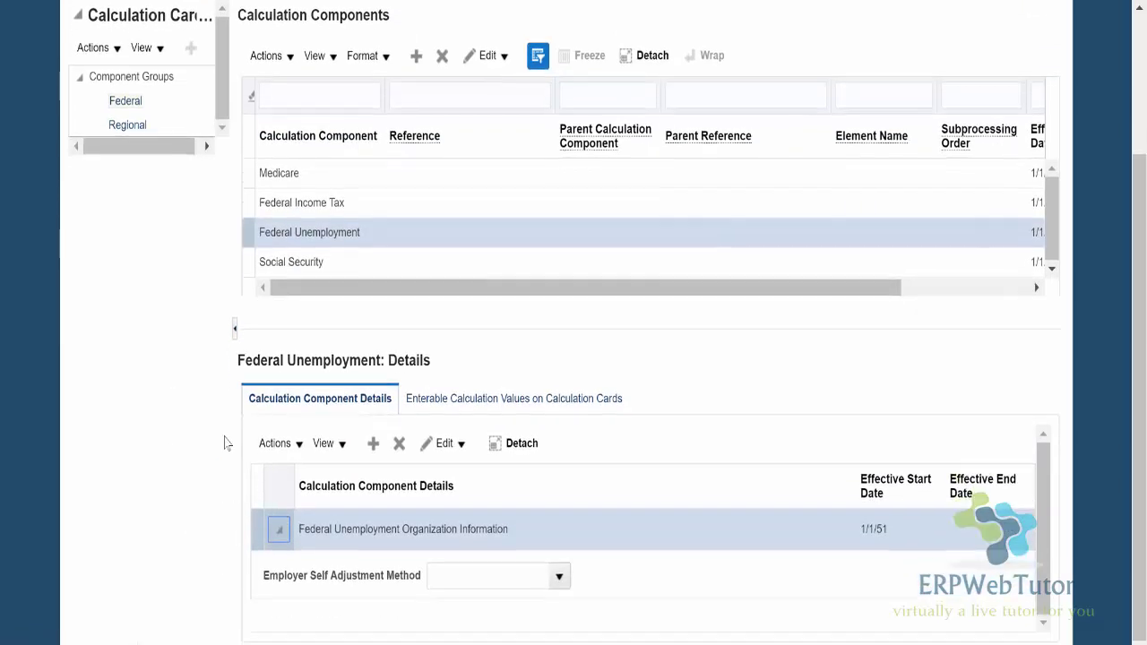
left_click(559, 578)
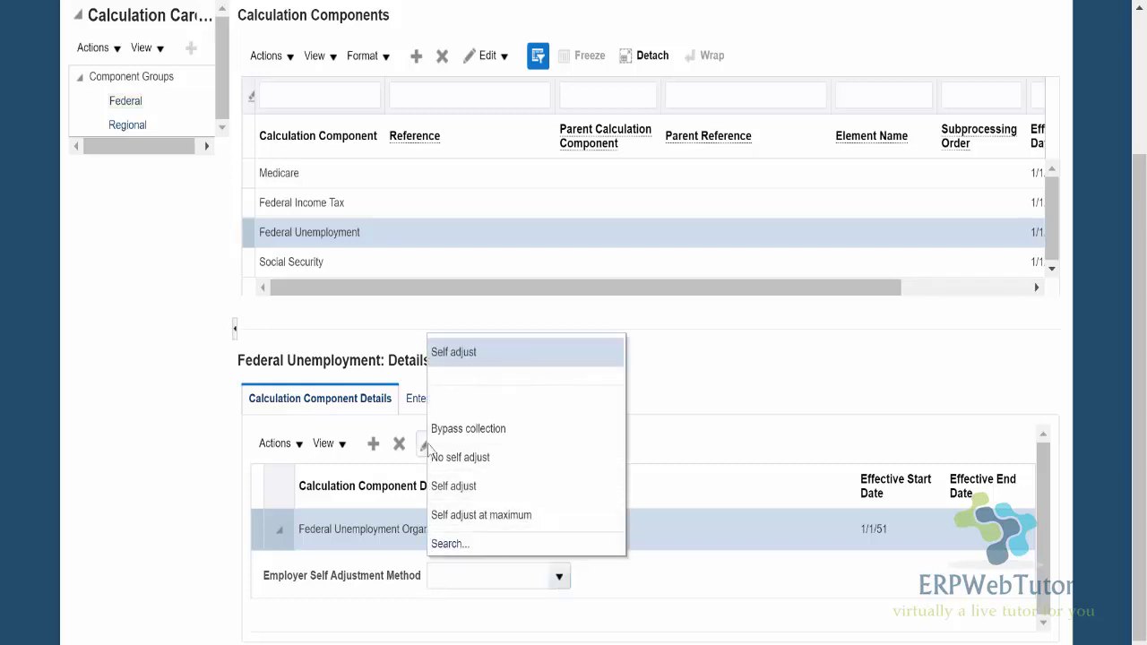
left_click(472, 485)
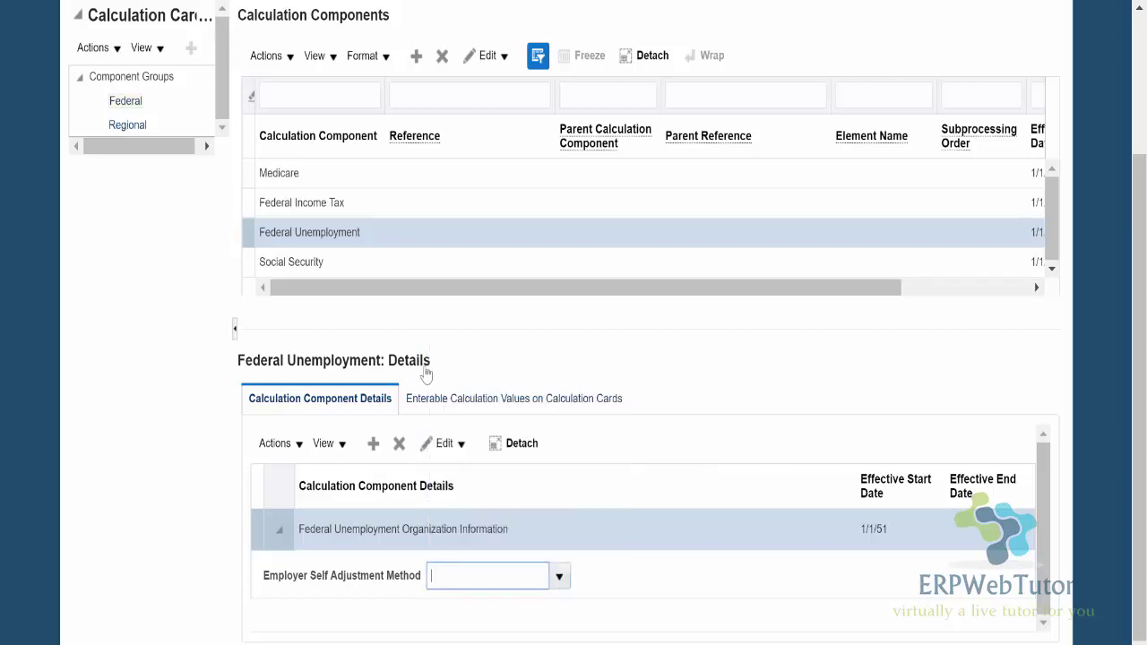
Set the Self Adjustment Method in the Social Security Organization Information to Self adjust and save the calculation card
left_click(392, 268)
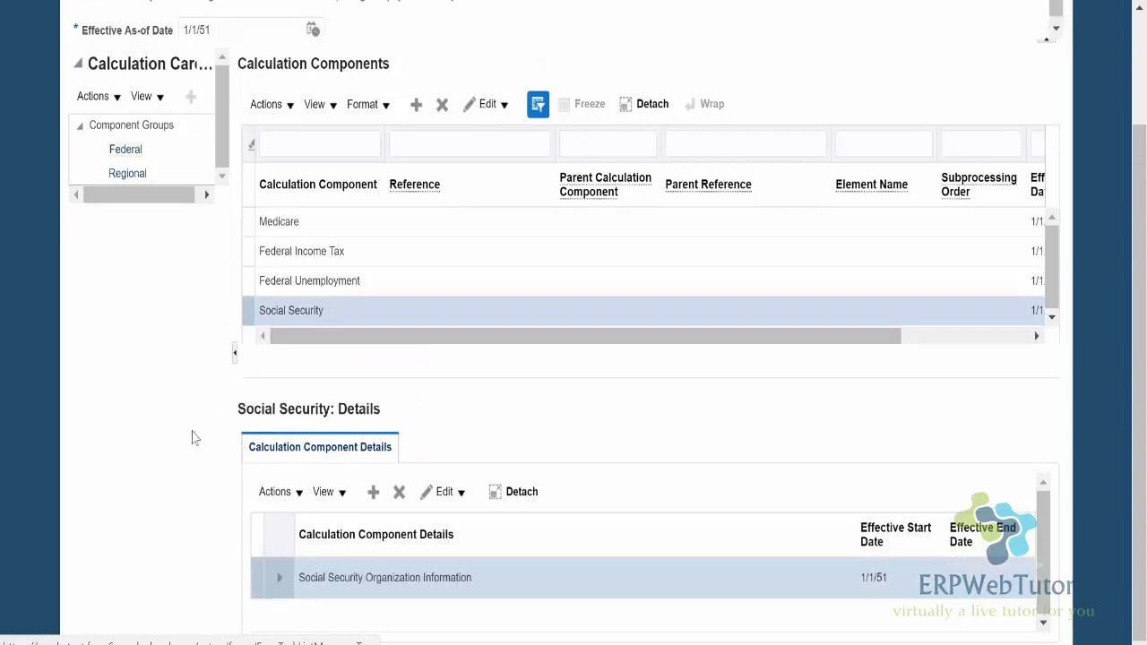
left_click(279, 577)
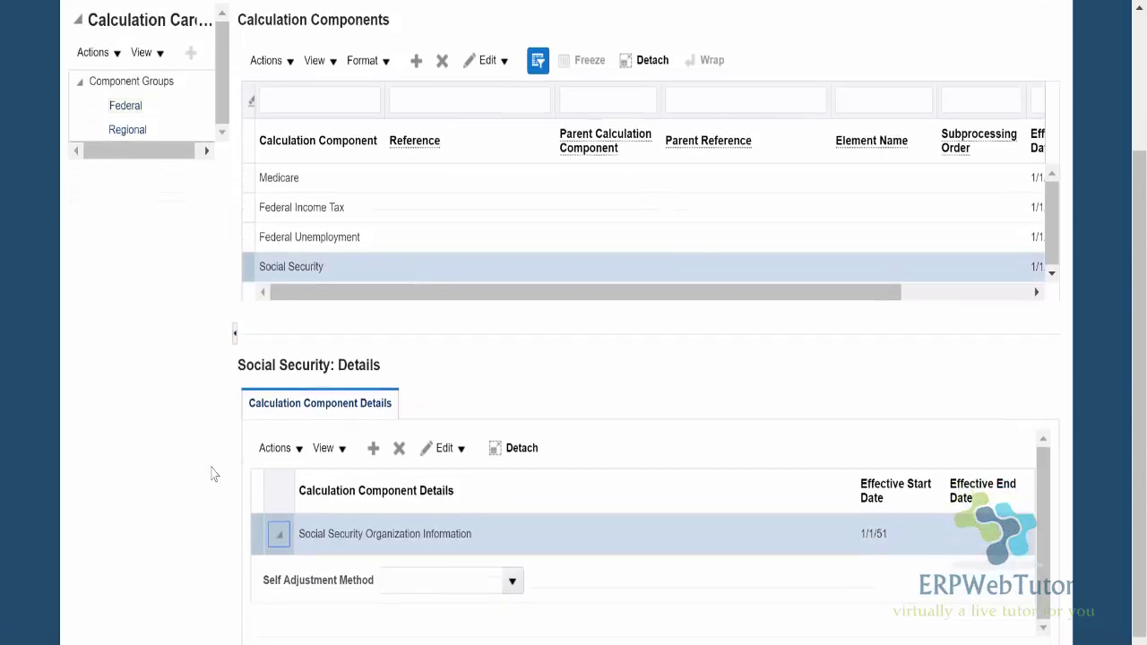
left_click(513, 576)
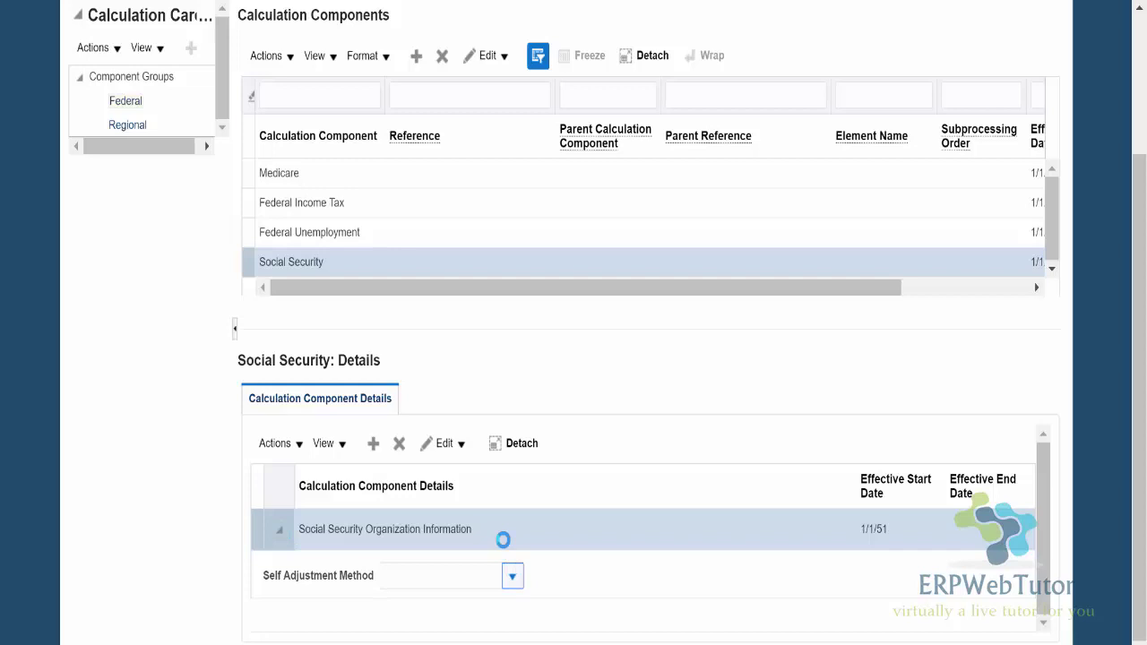
left_click(424, 487)
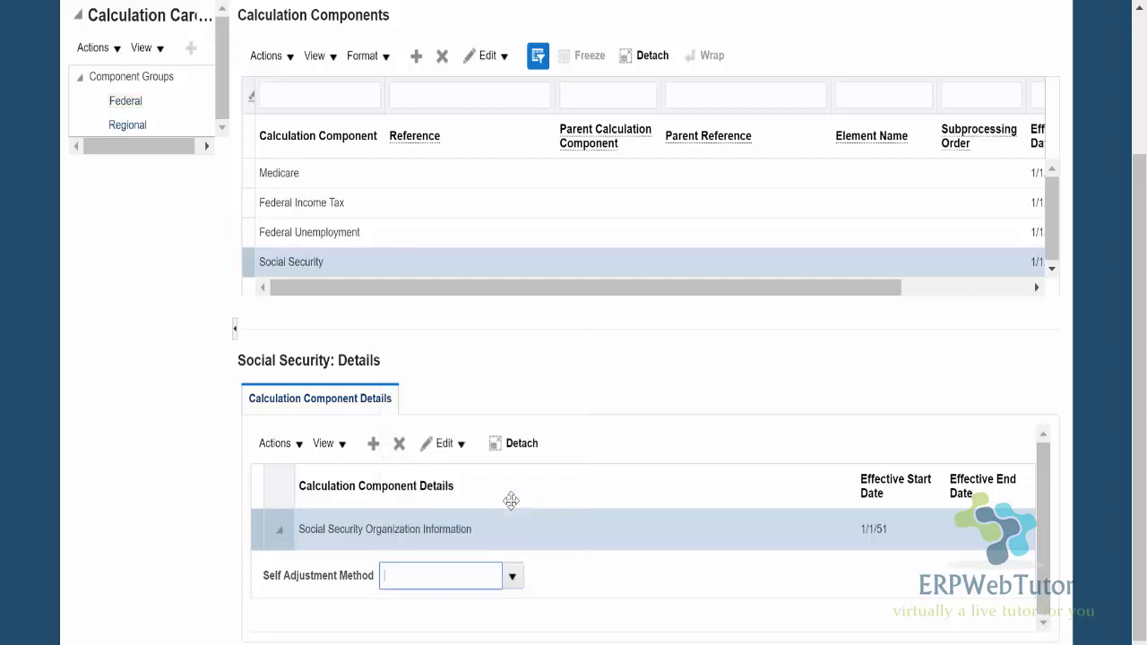
scroll(220, 408, "up", 2)
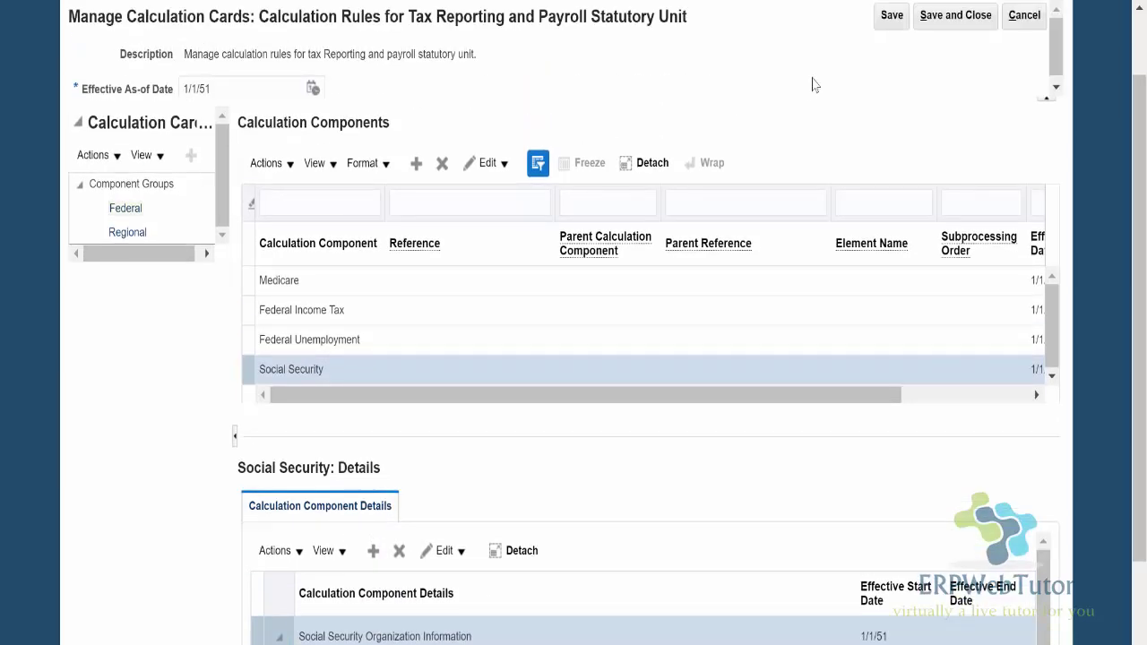
left_click(891, 16)
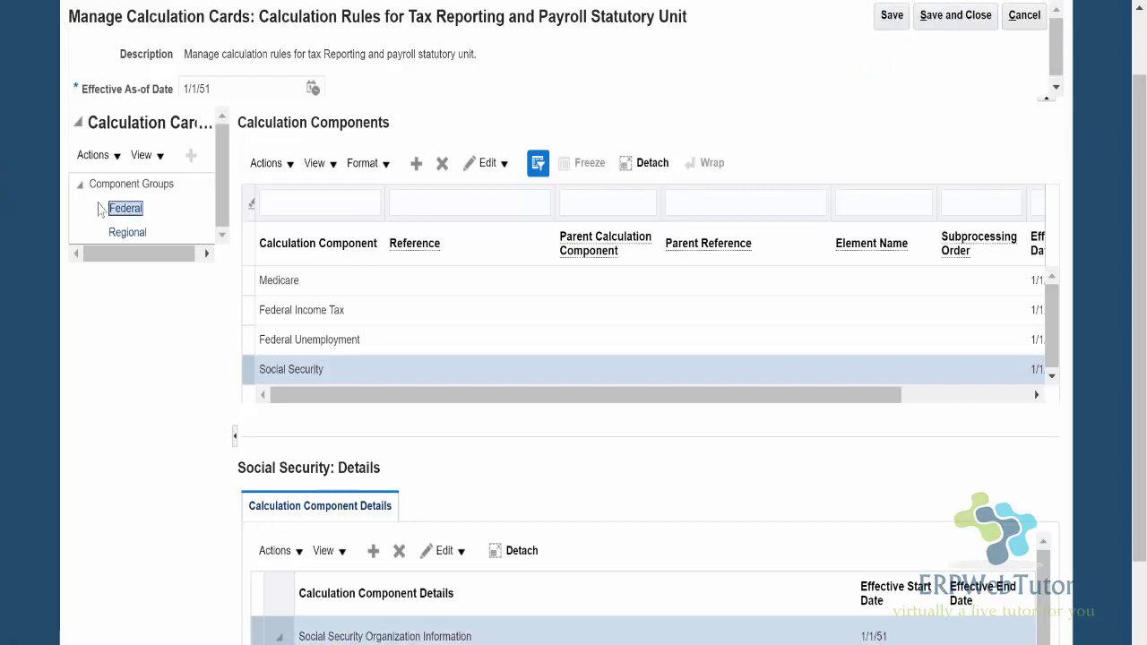
Add a calculation component for the state TX to the Regional component group
left_click(131, 232)
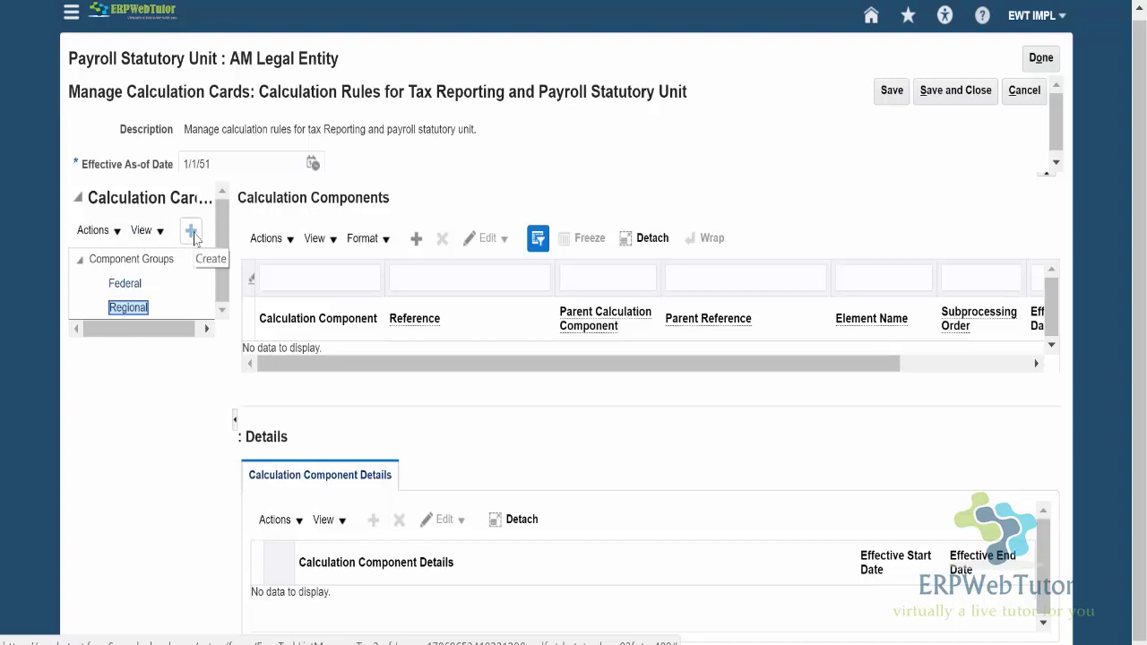
left_click(115, 233)
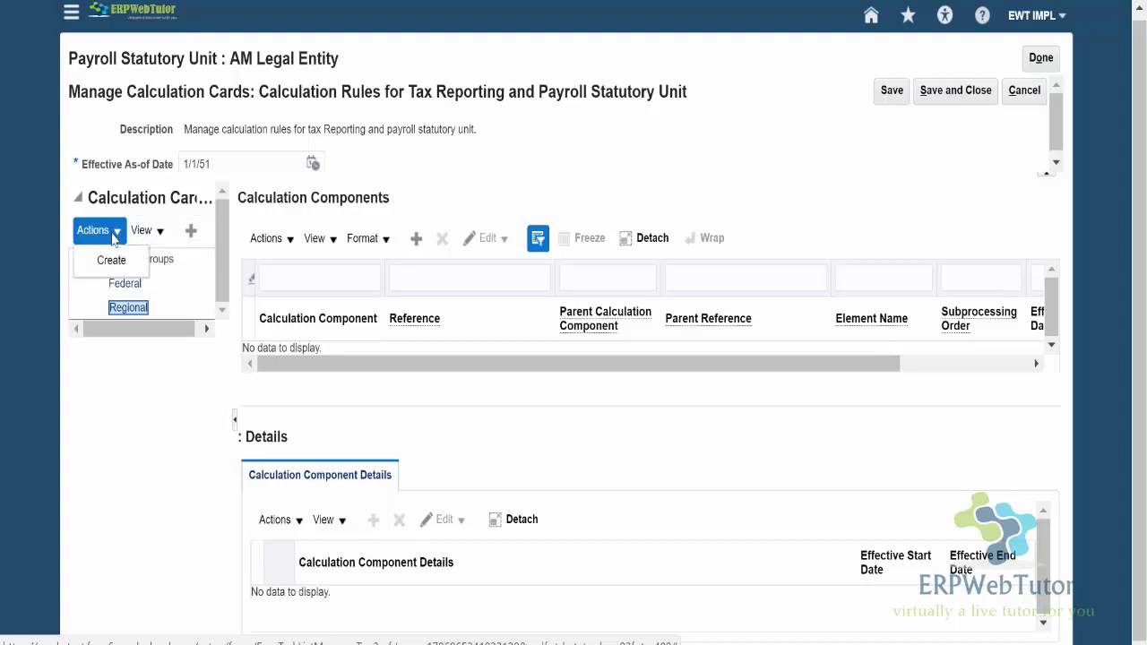
left_click(111, 260)
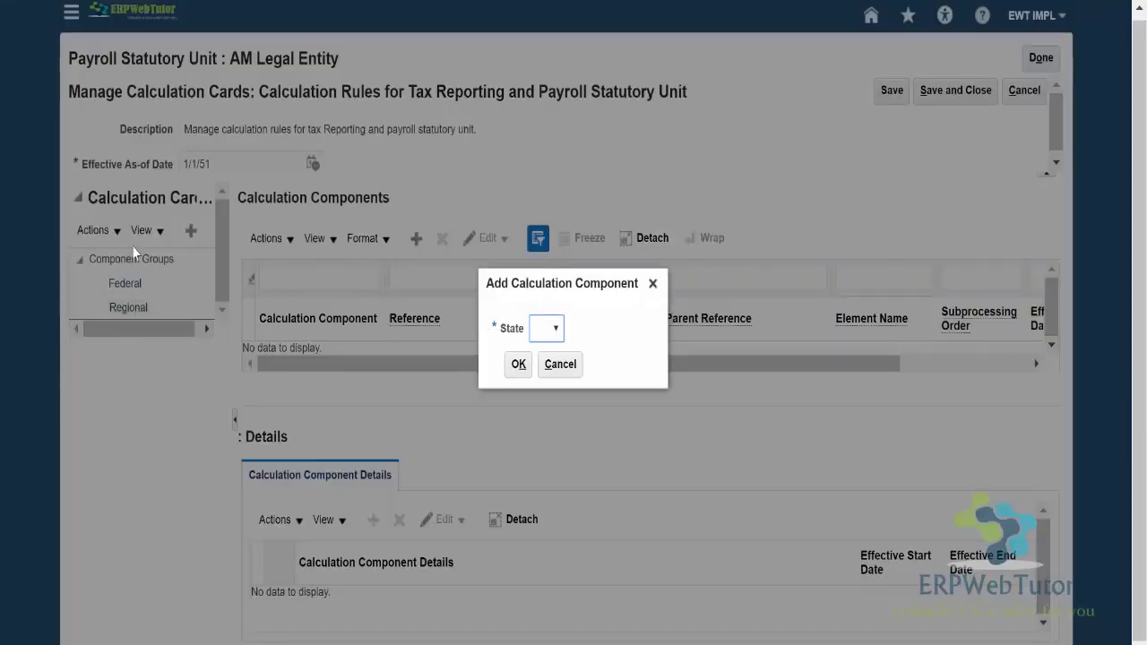
left_click(547, 332)
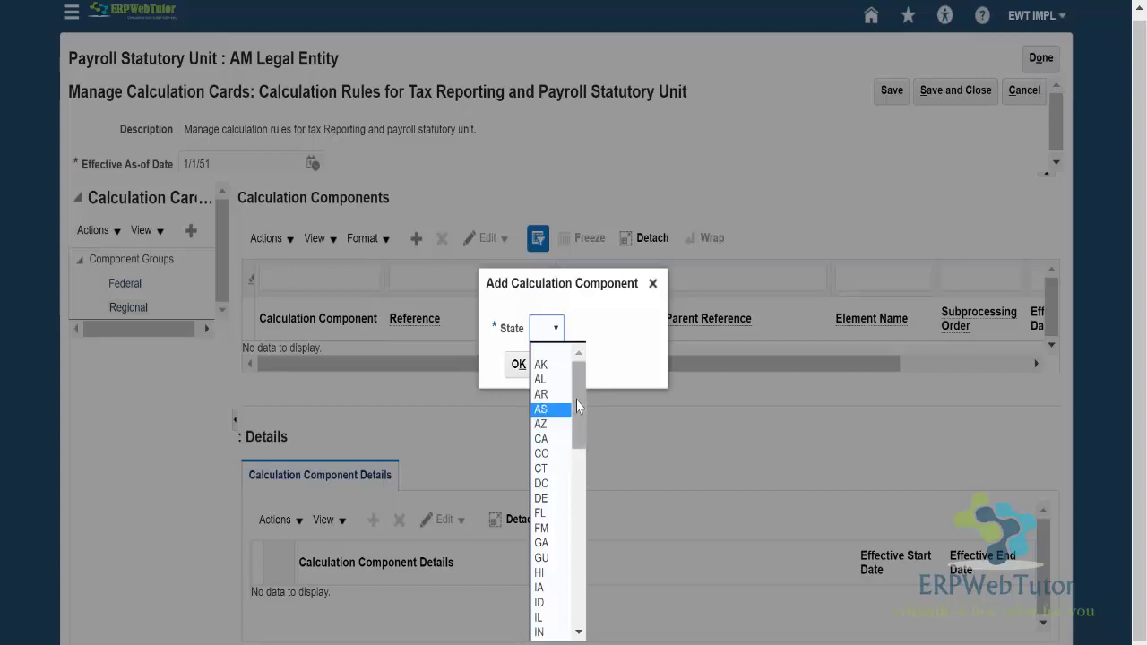
left_click_drag(577, 394, 597, 581)
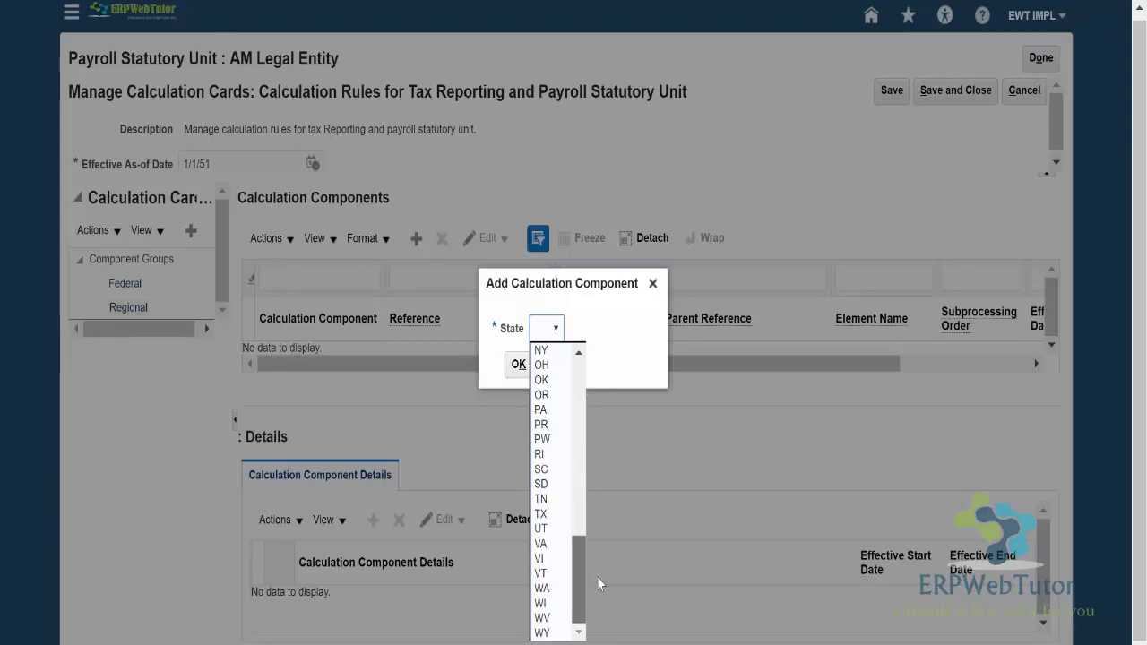
scroll(563, 530, "up", 5)
scroll(576, 488, "down", 5)
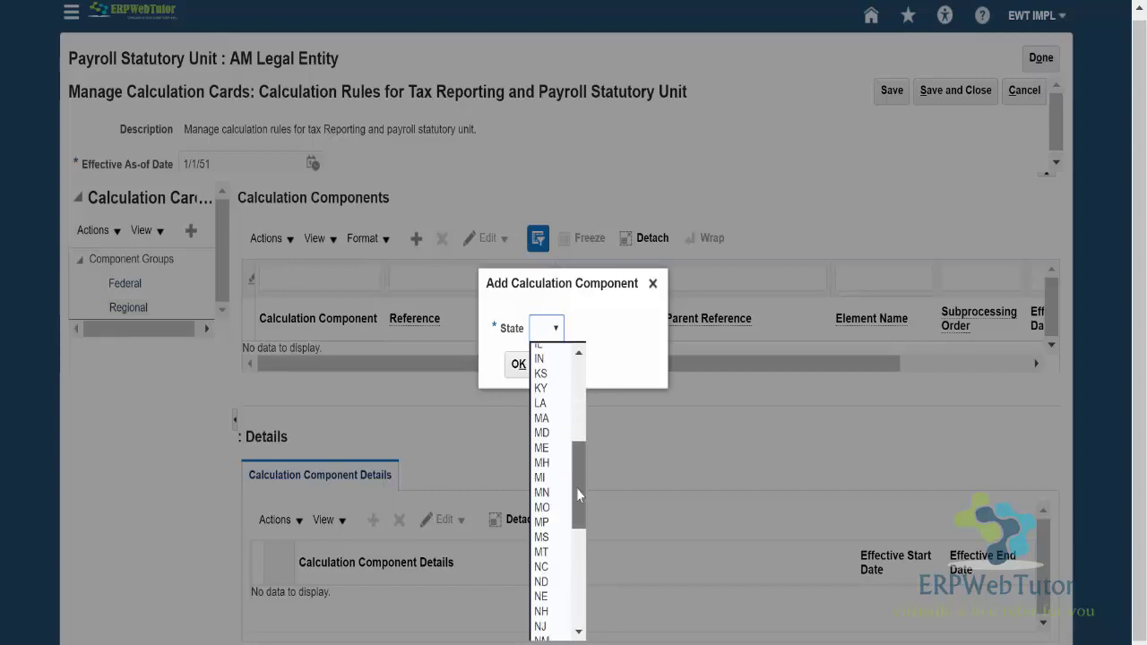
scroll(574, 509, "up", 2)
scroll(576, 518, "down", 3)
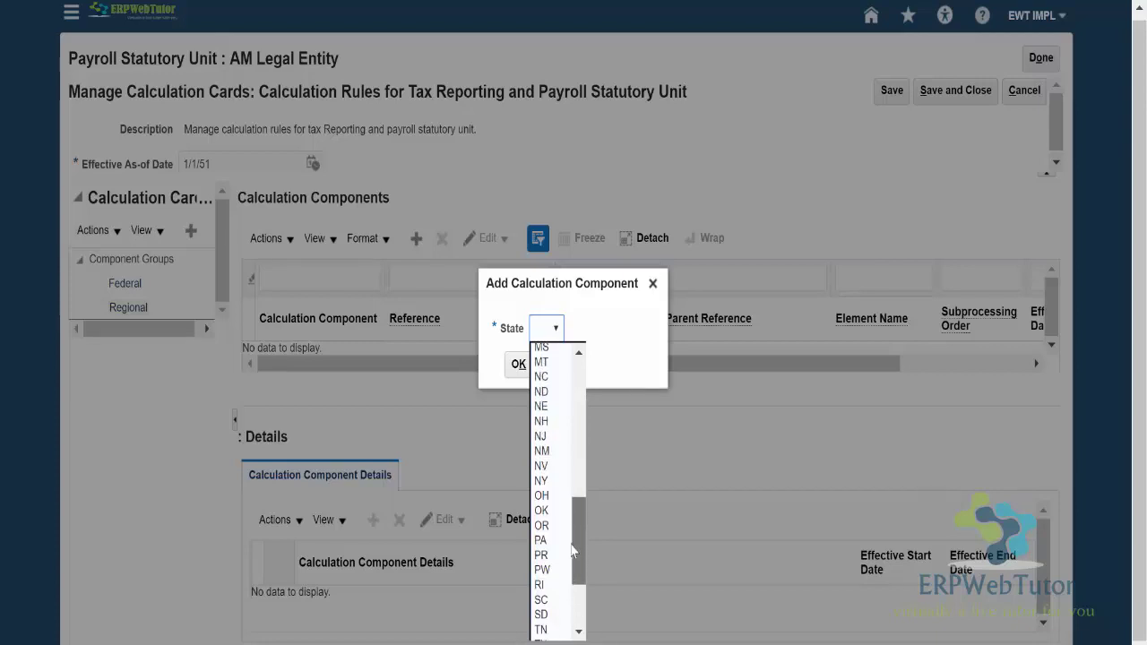
scroll(569, 560, "down", 2)
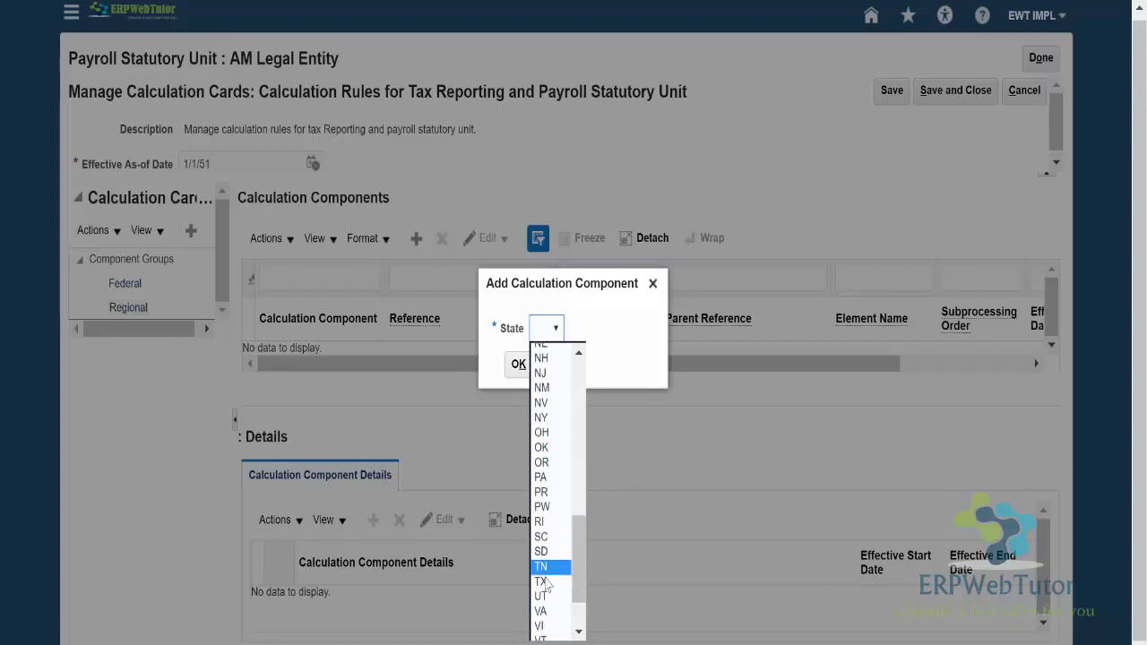
left_click(548, 586)
left_click(518, 364)
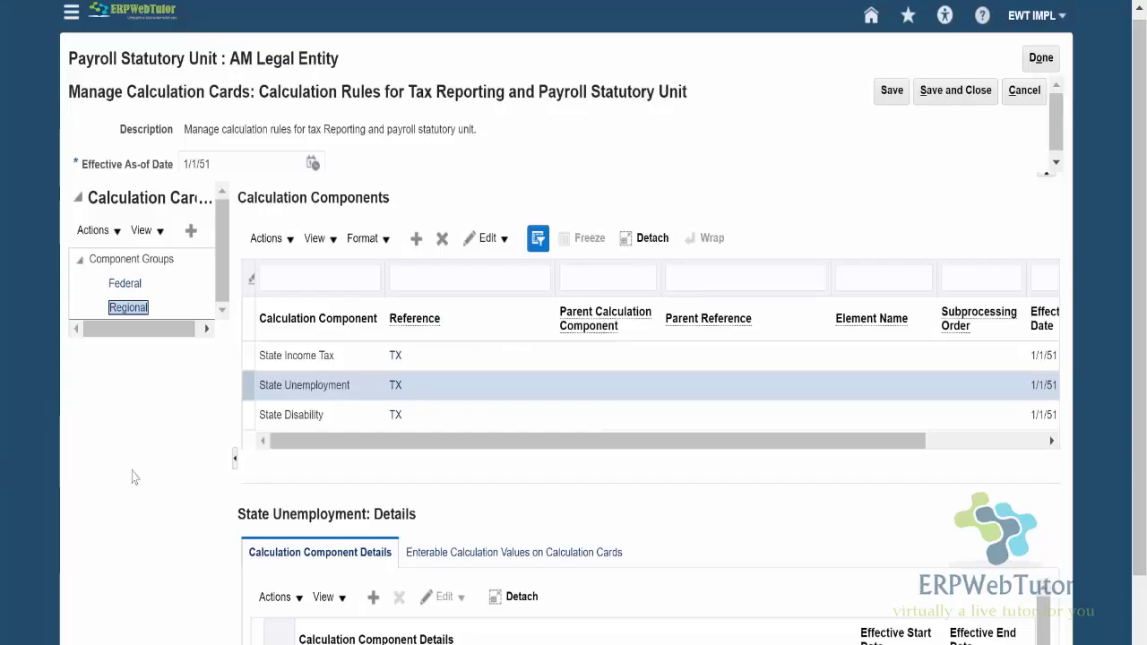
Review the details of the TX State Income Tax, State Unemployment and State Disability components, including State Unemployment's enterable calculation values
scroll(70, 285, "down", 2)
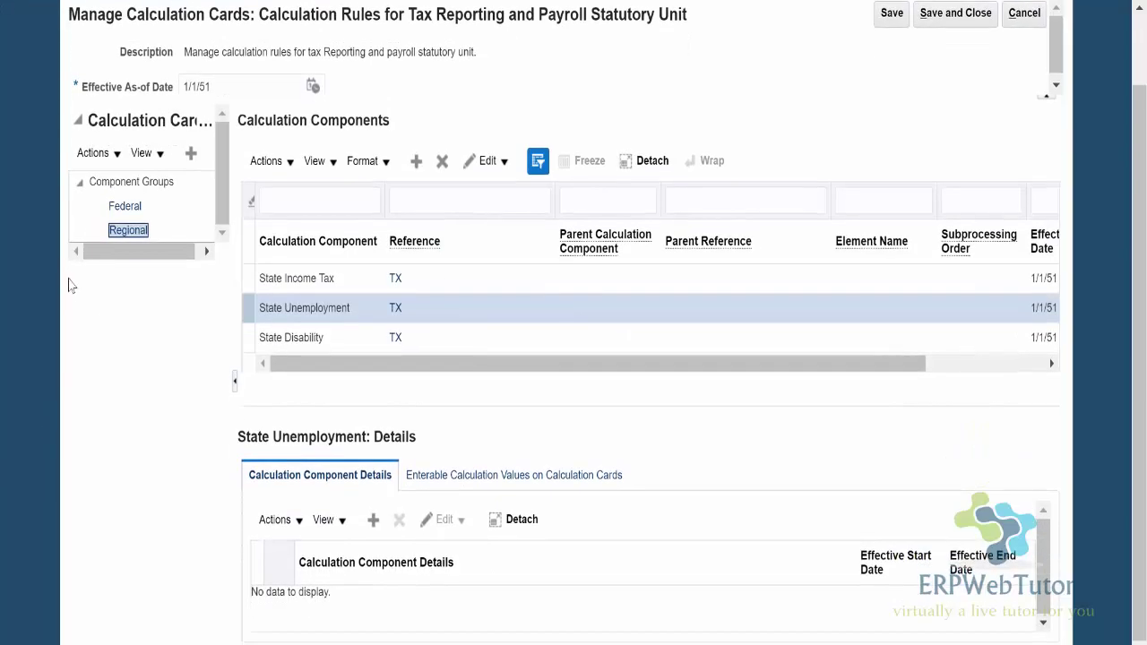
left_click(422, 282)
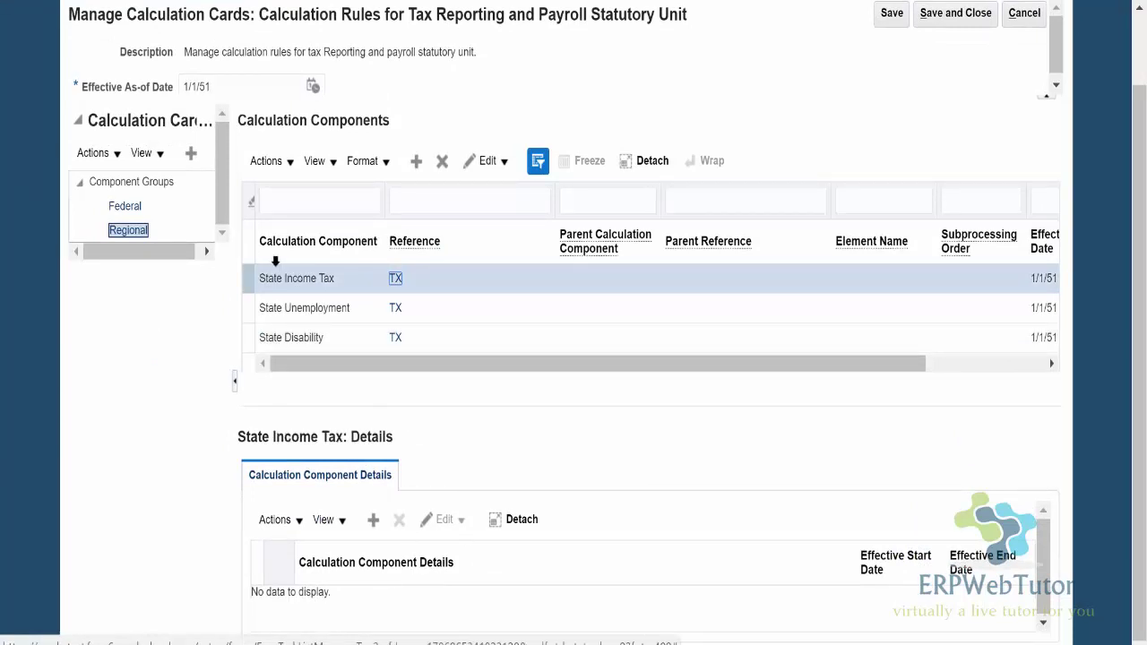
left_click(320, 284)
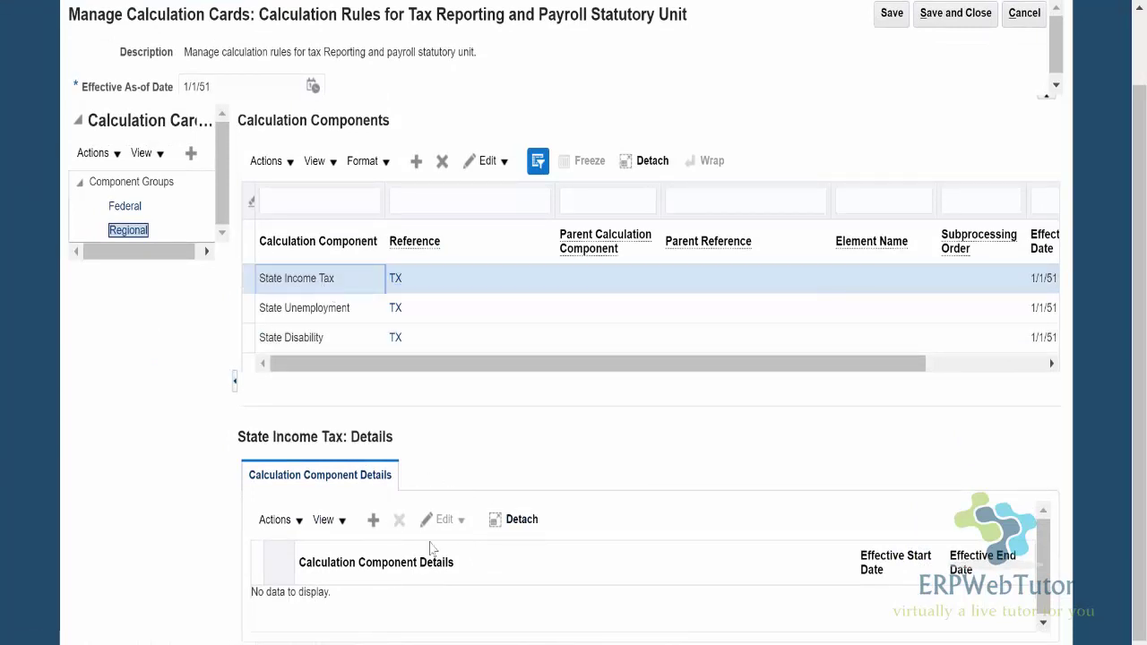
left_click(301, 310)
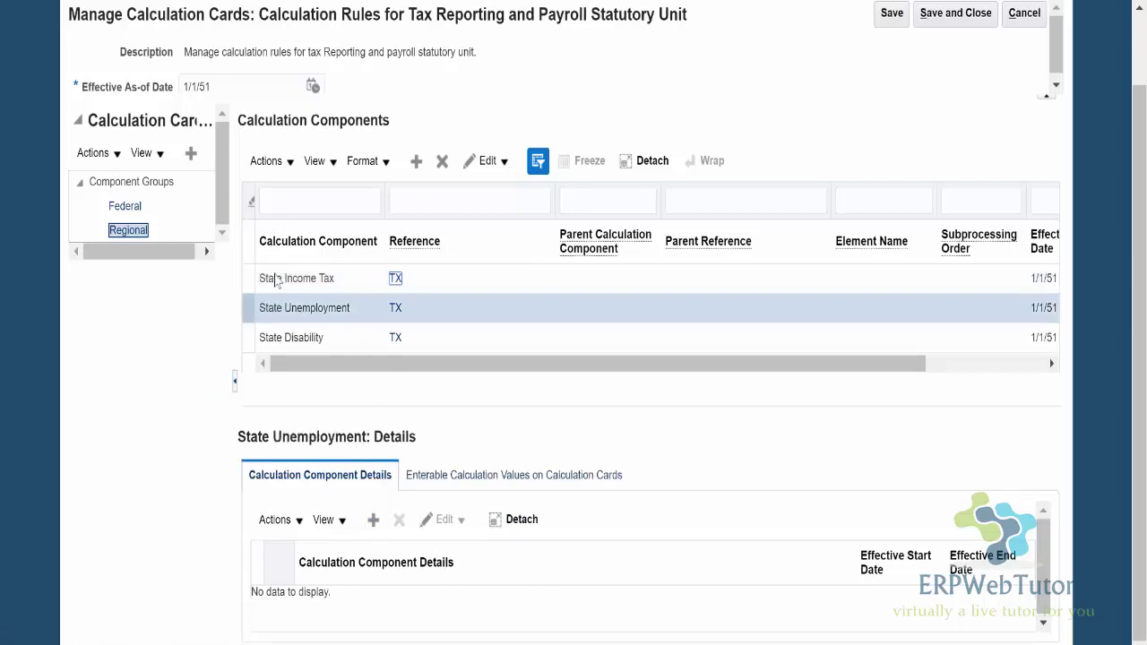
left_click(304, 278)
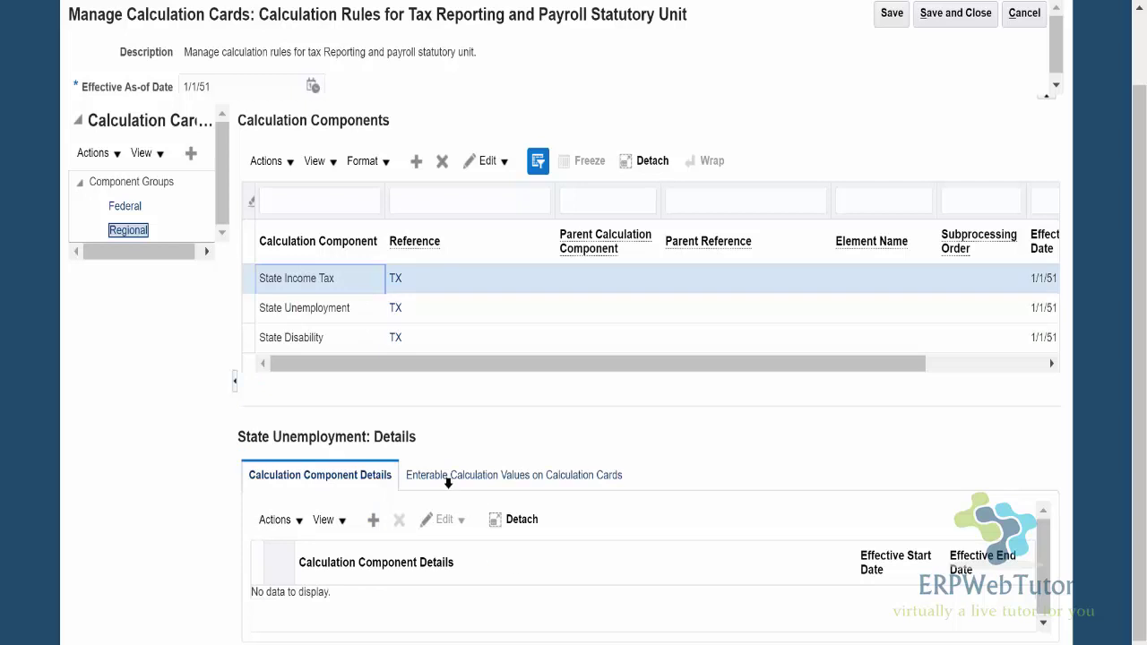
left_click(310, 311)
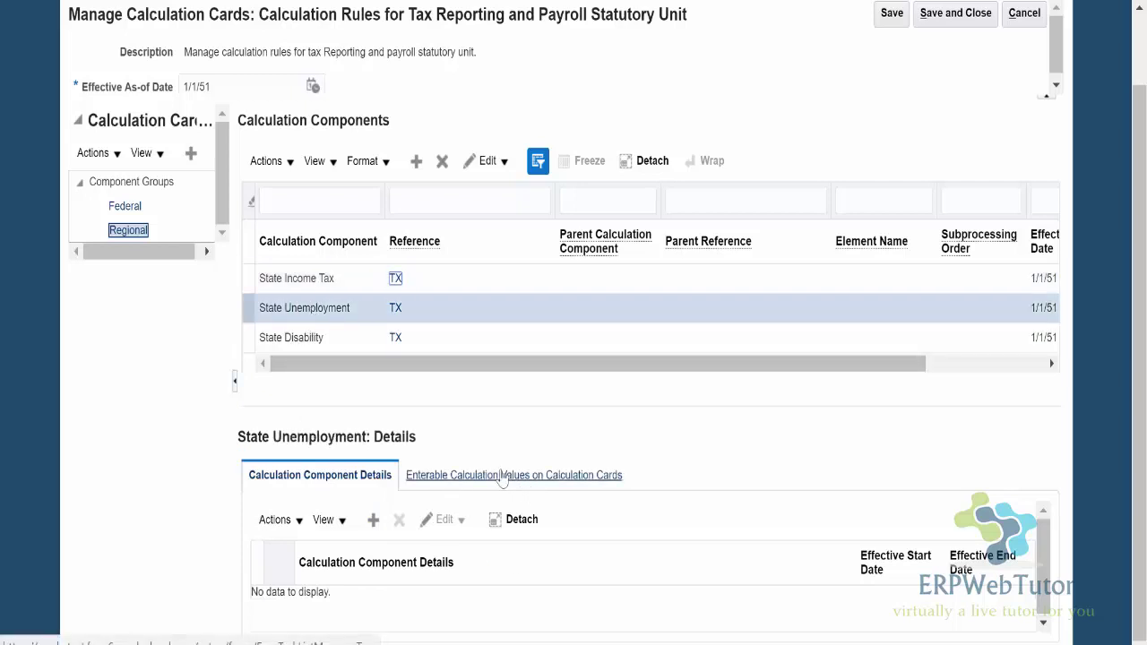
left_click(502, 477)
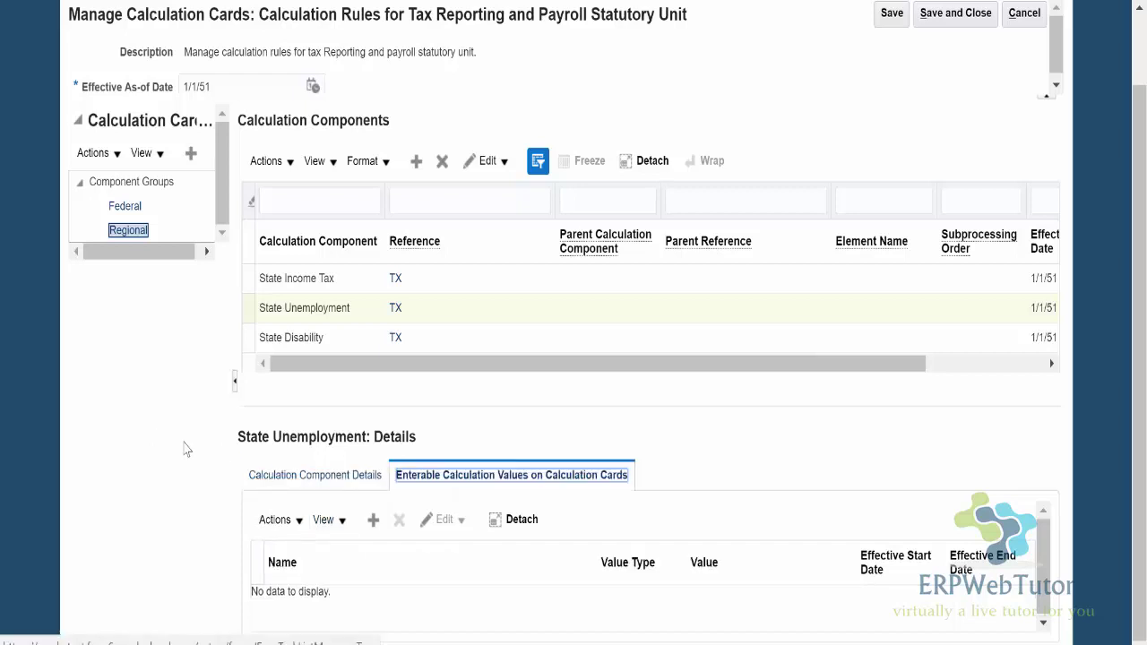
left_click(324, 347)
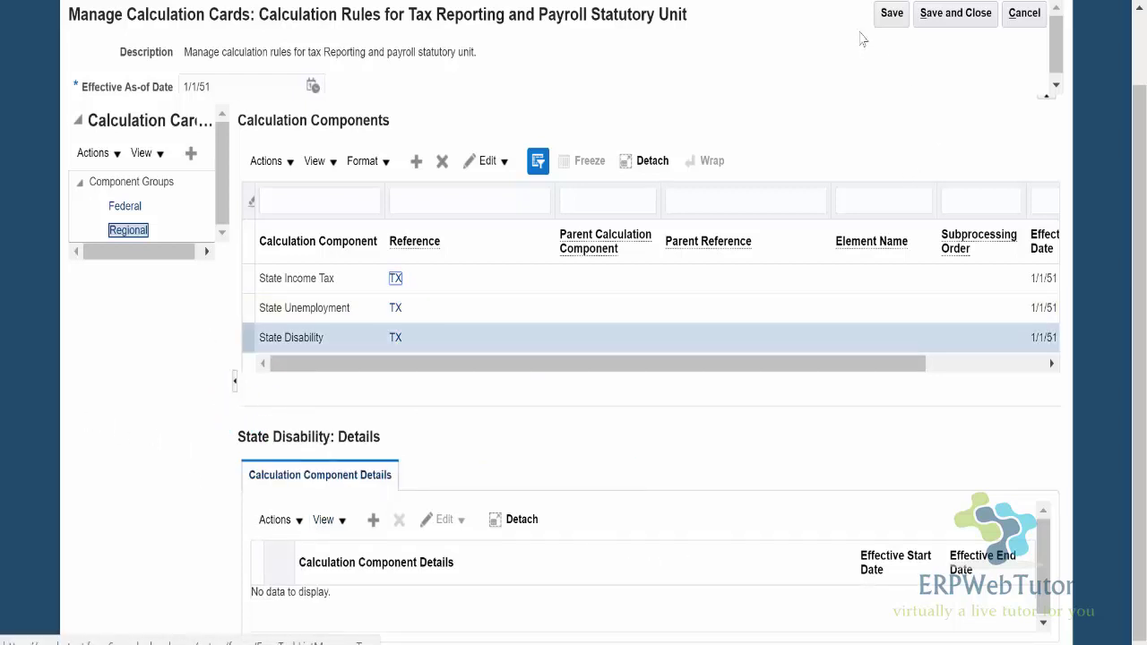
Save the calculation card and open the TX State Income Tax Organization Information for correction
left_click(891, 13)
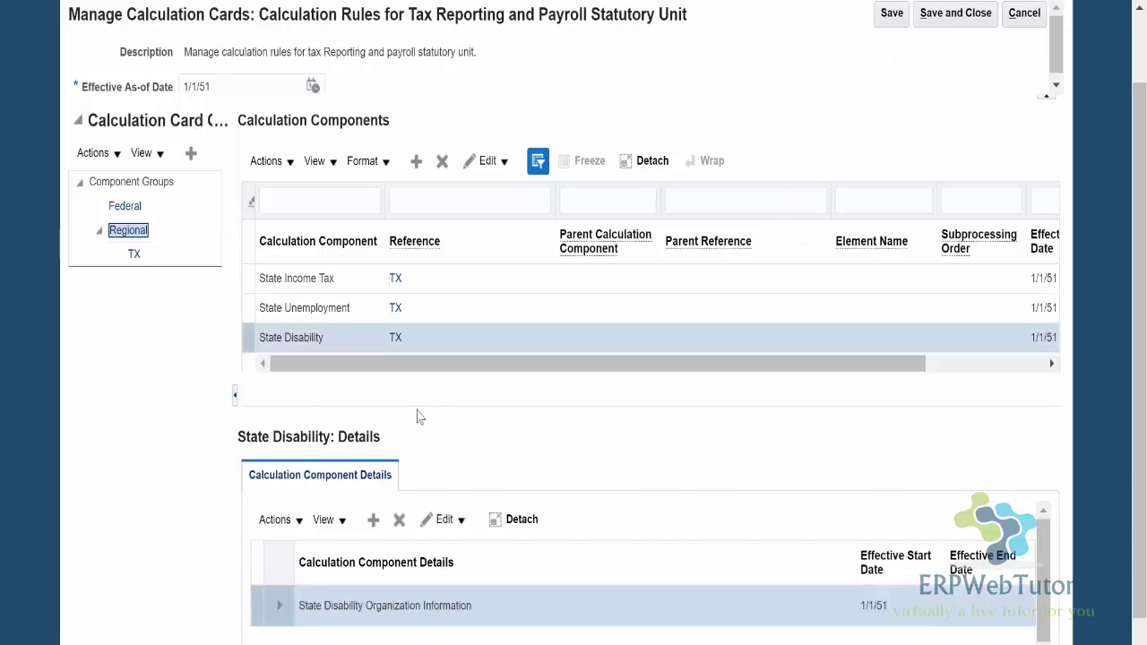
left_click(303, 285)
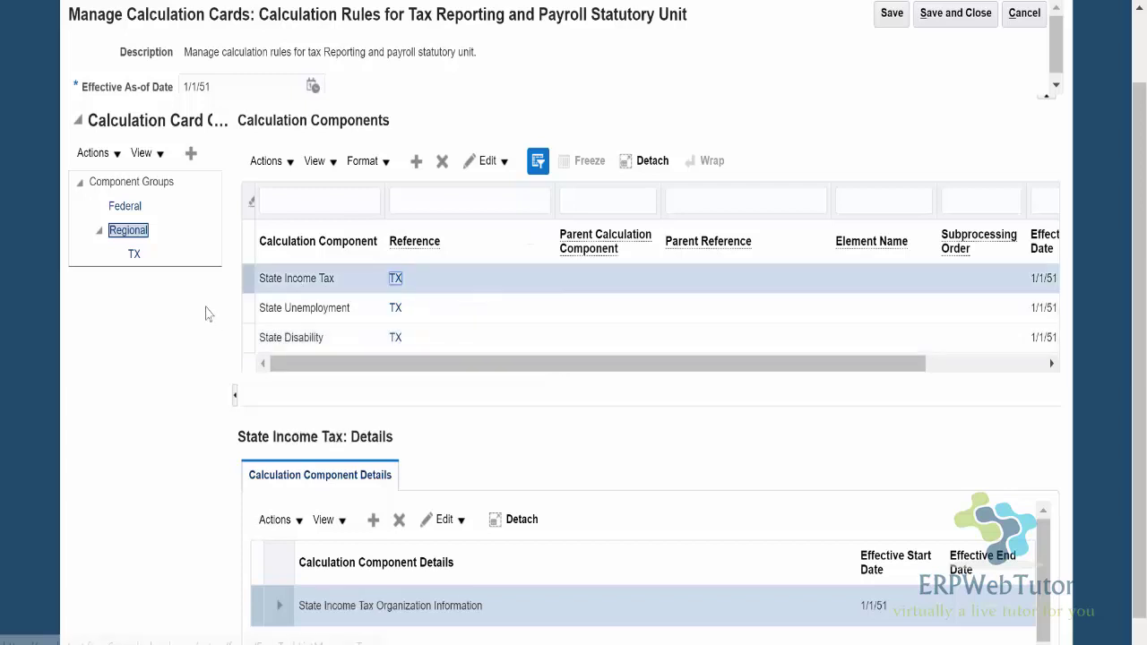
scroll(171, 448, "down", 1)
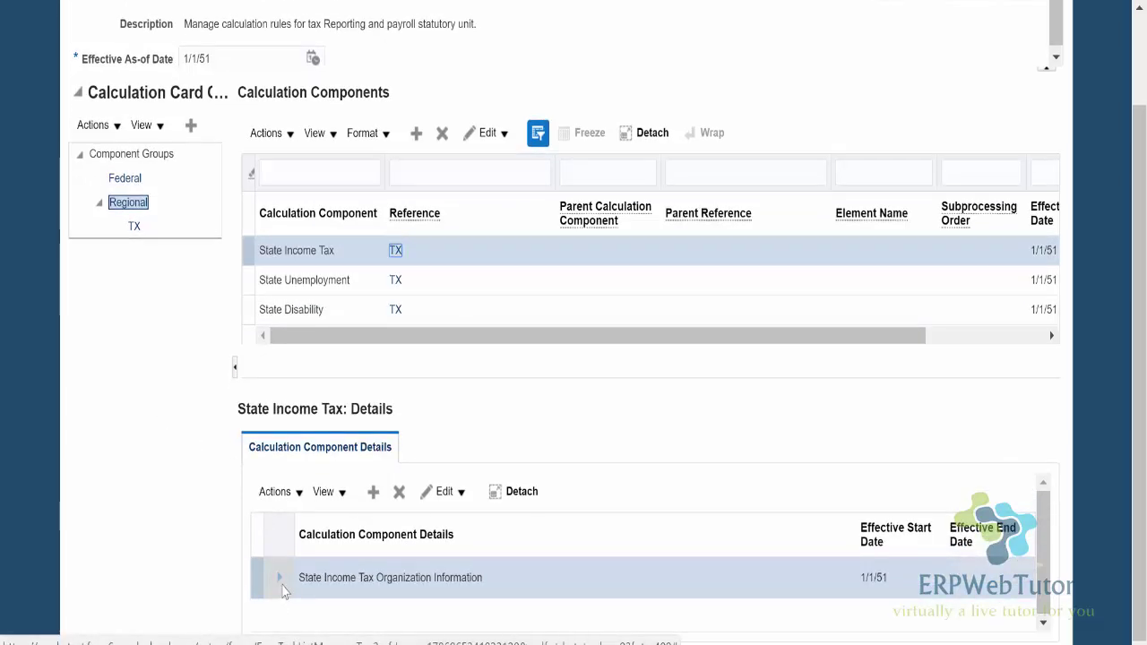
left_click(279, 577)
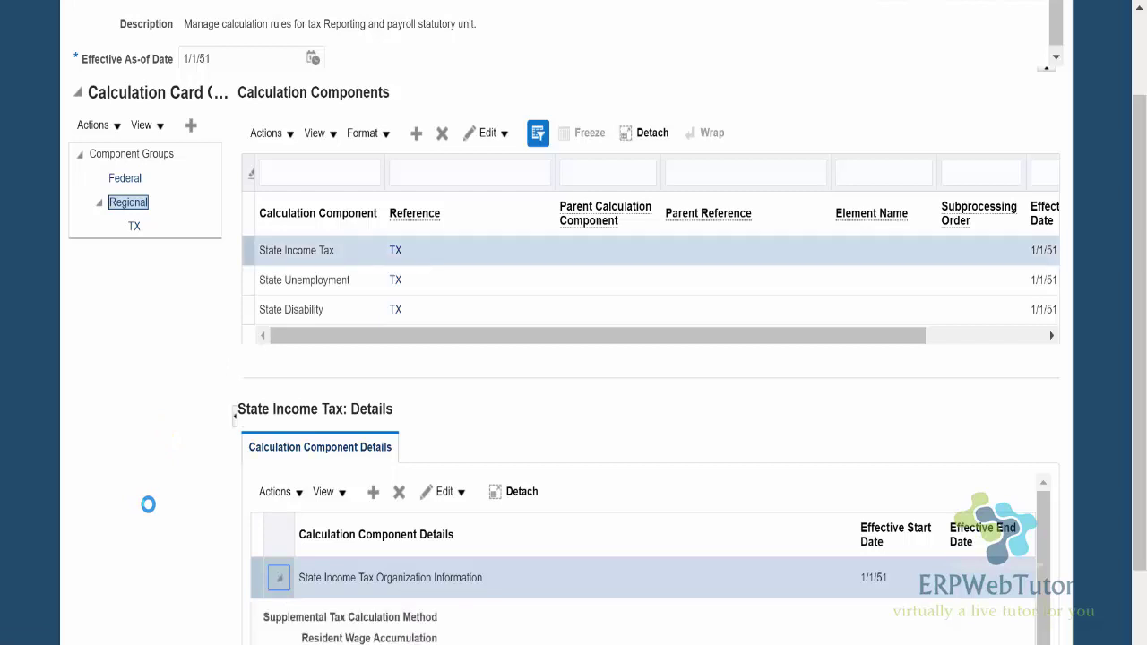
scroll(149, 517, "down", 3)
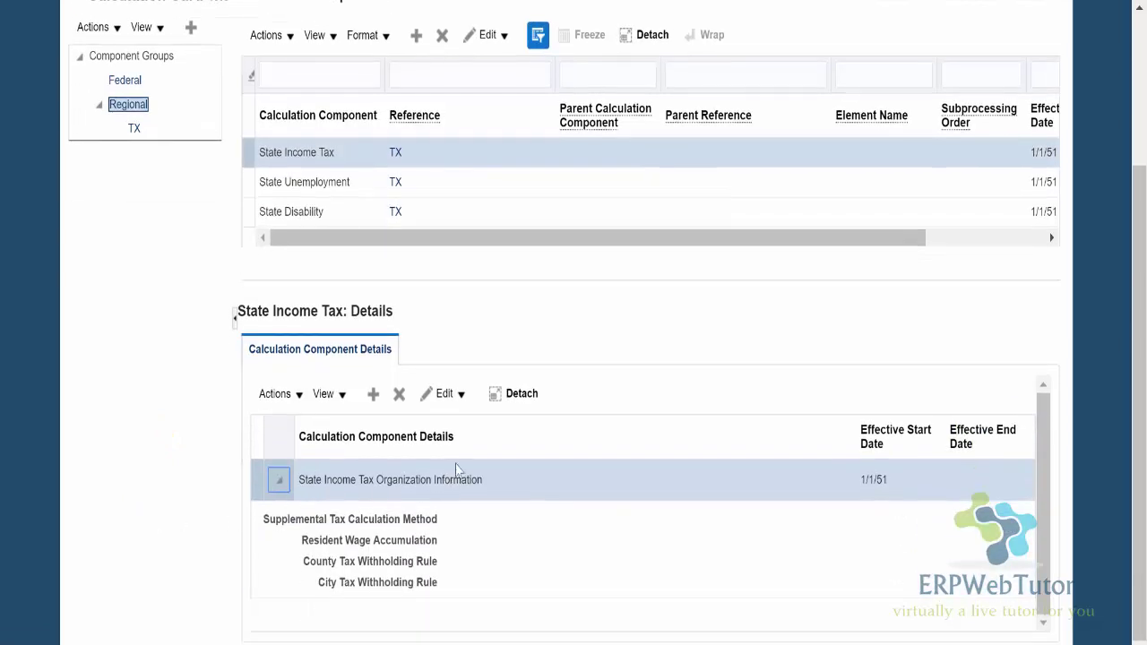
left_click(459, 396)
left_click(195, 379)
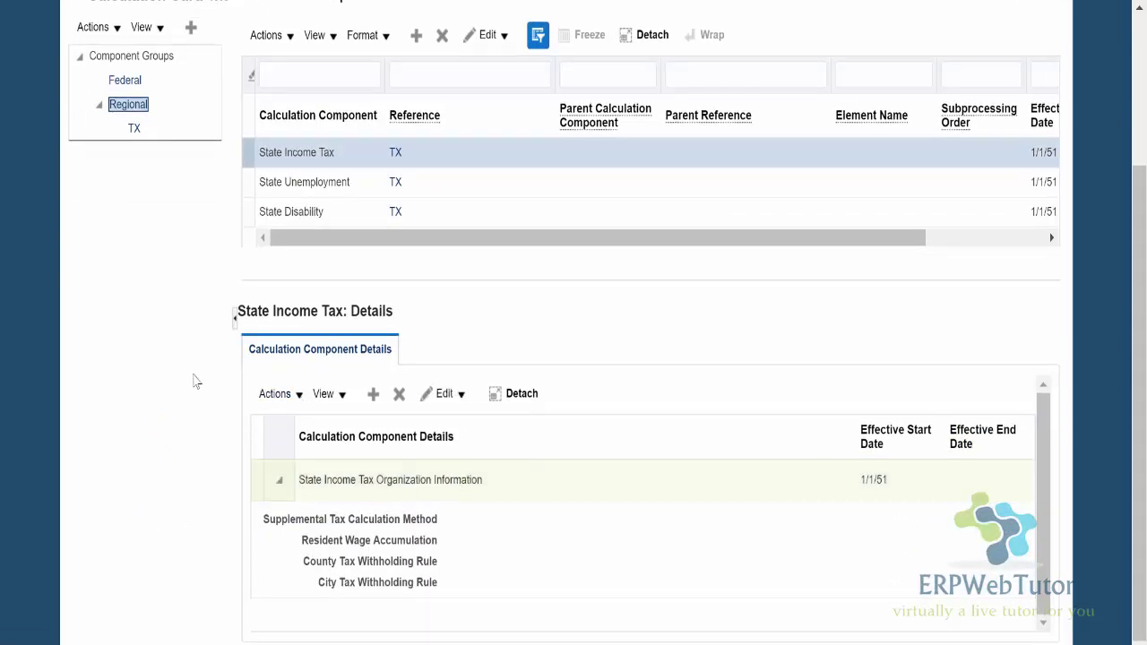
scroll(195, 379, "up", 6)
scroll(208, 486, "down", 6)
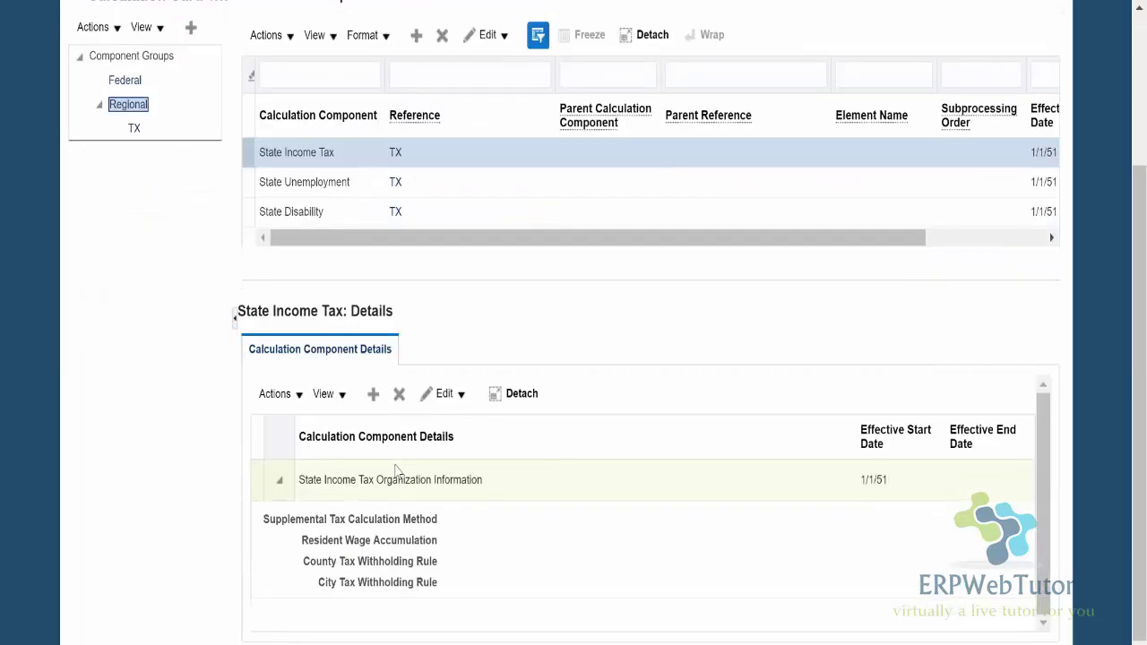
left_click(454, 396)
left_click(456, 424)
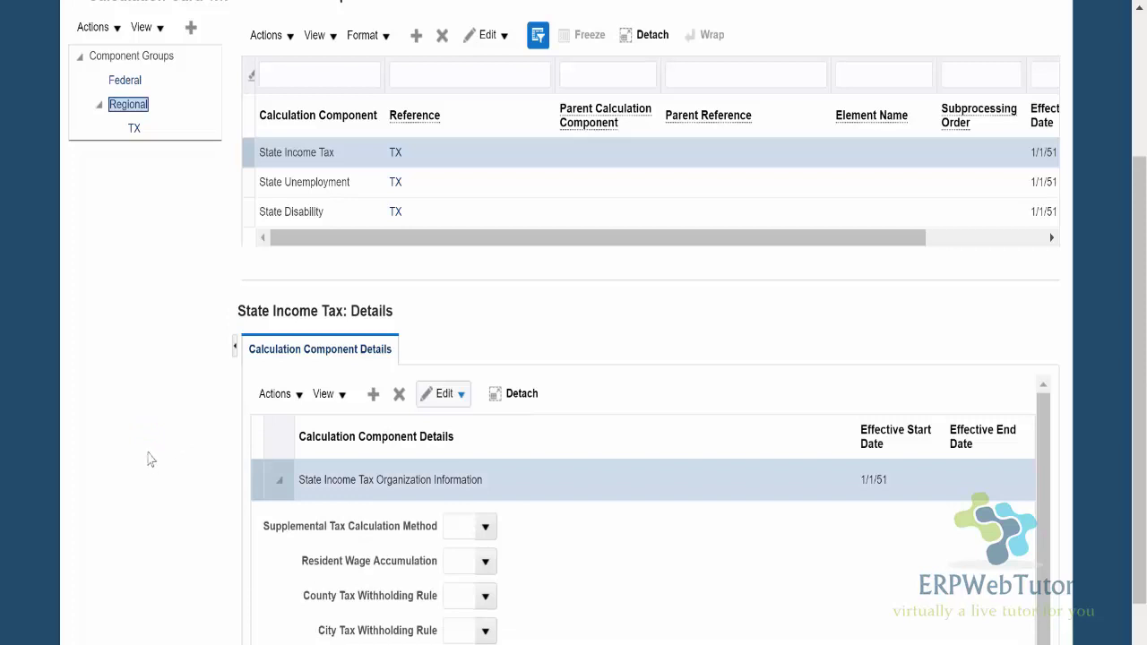
Set the State Income Tax Supplemental Tax Calculation Method to Default method and Resident Wage Accumulation to Use default behavior
scroll(415, 507, "down", 2)
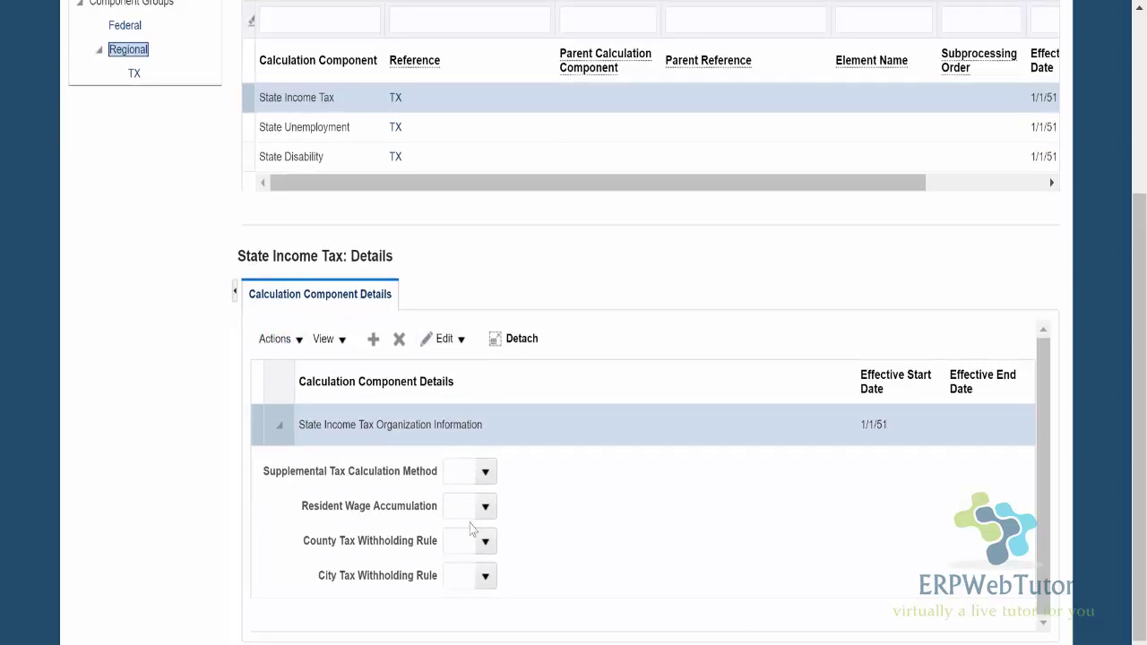
left_click(484, 469)
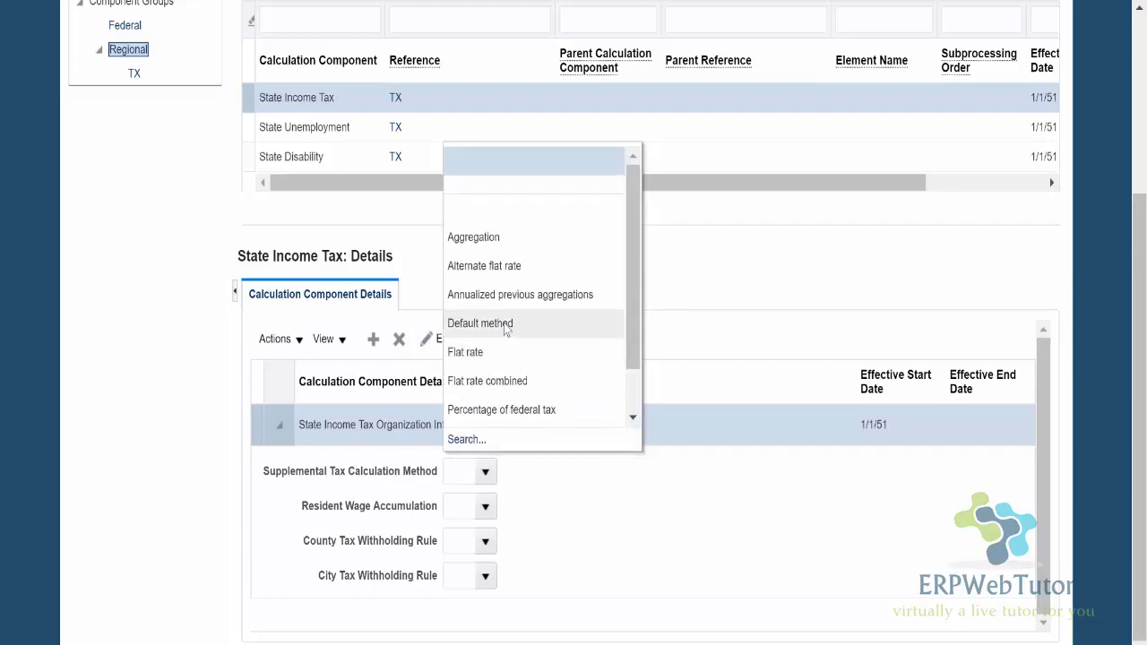
left_click(506, 326)
left_click(489, 506)
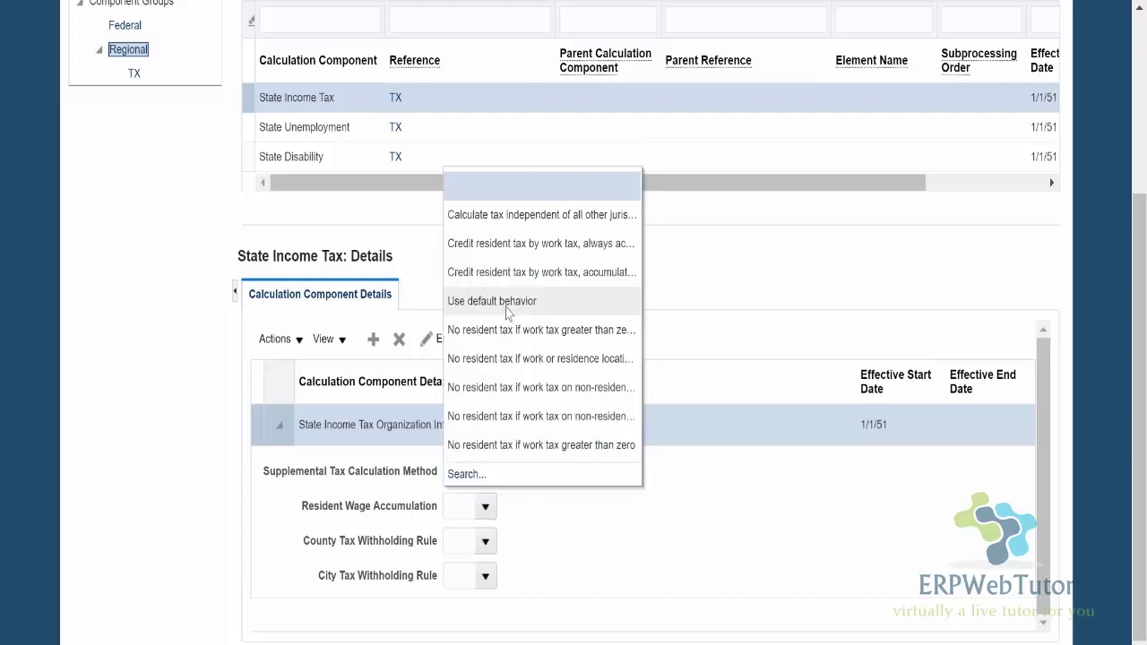
left_click(508, 305)
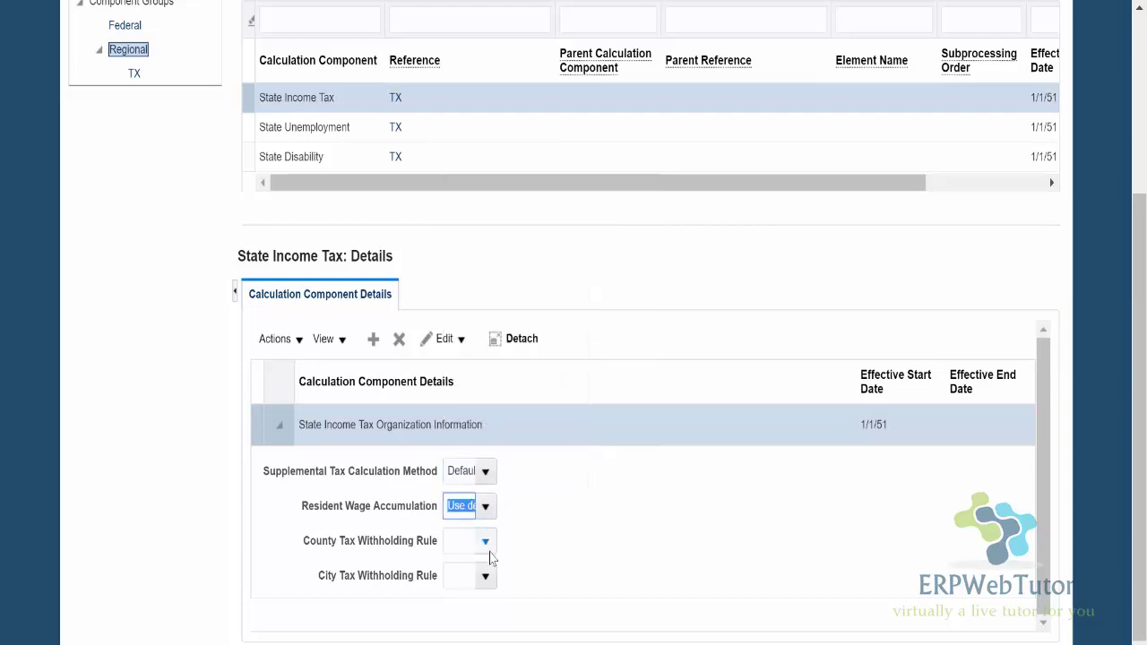
Set the State Income Tax County Tax Withholding Rule to All counties and the City Tax Withholding Rule to All cities
left_click(485, 543)
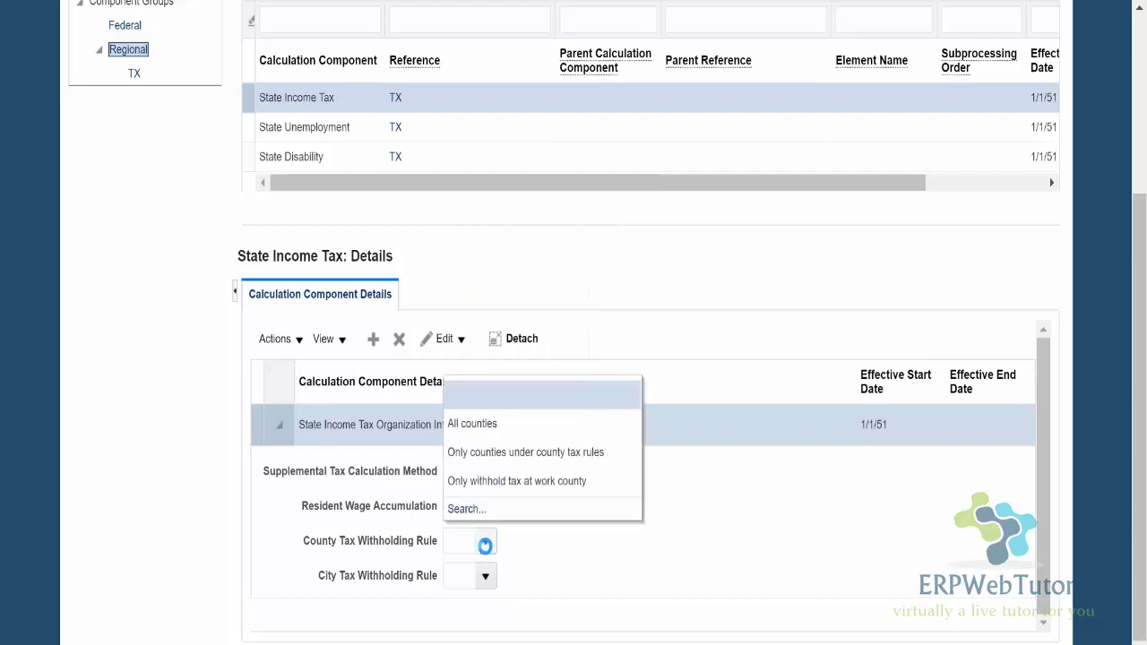
left_click(487, 427)
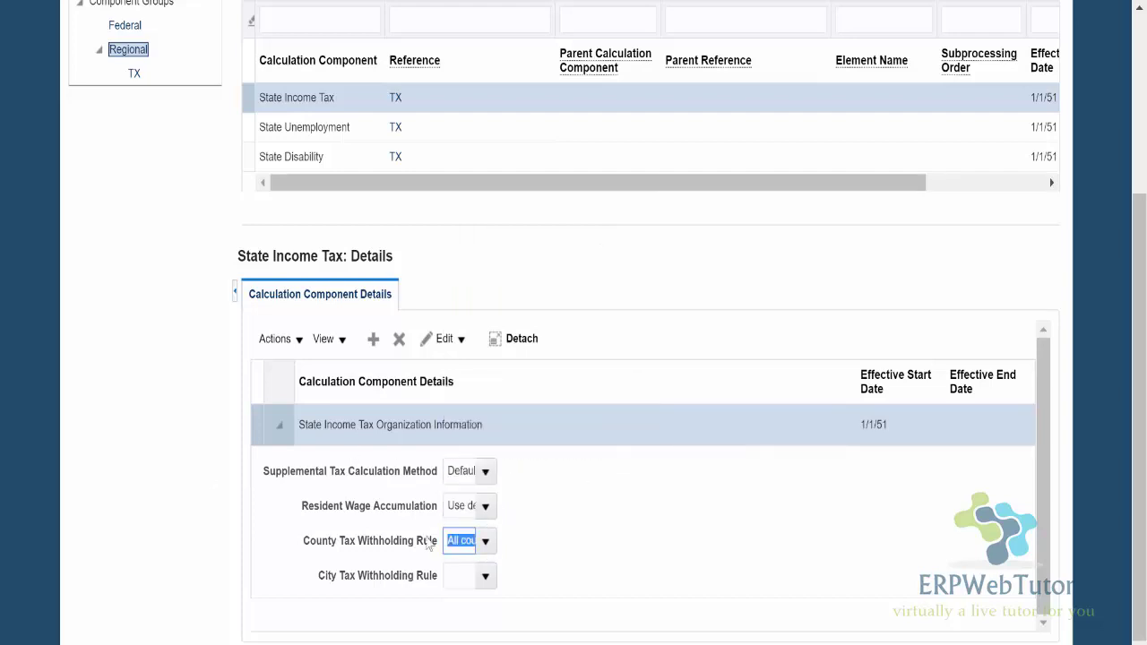
left_click(485, 576)
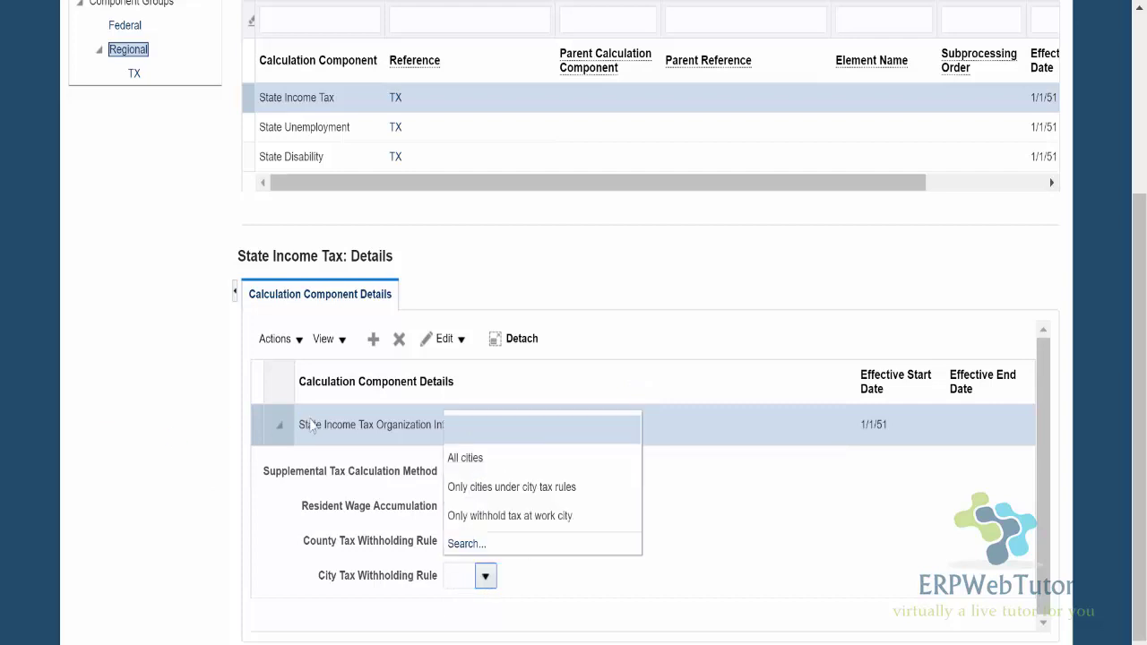
left_click(481, 471)
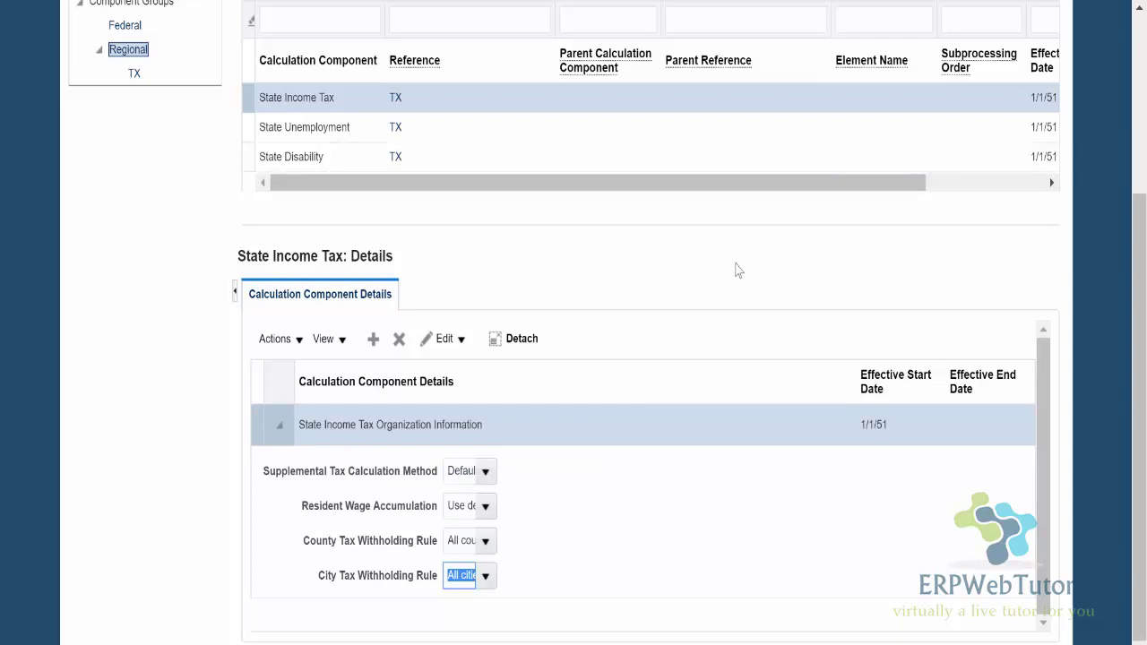
Correct the TX State Unemployment Organization Information by setting its Self Adjustment Method to Self adjust, and save the calculation card
left_click(518, 133)
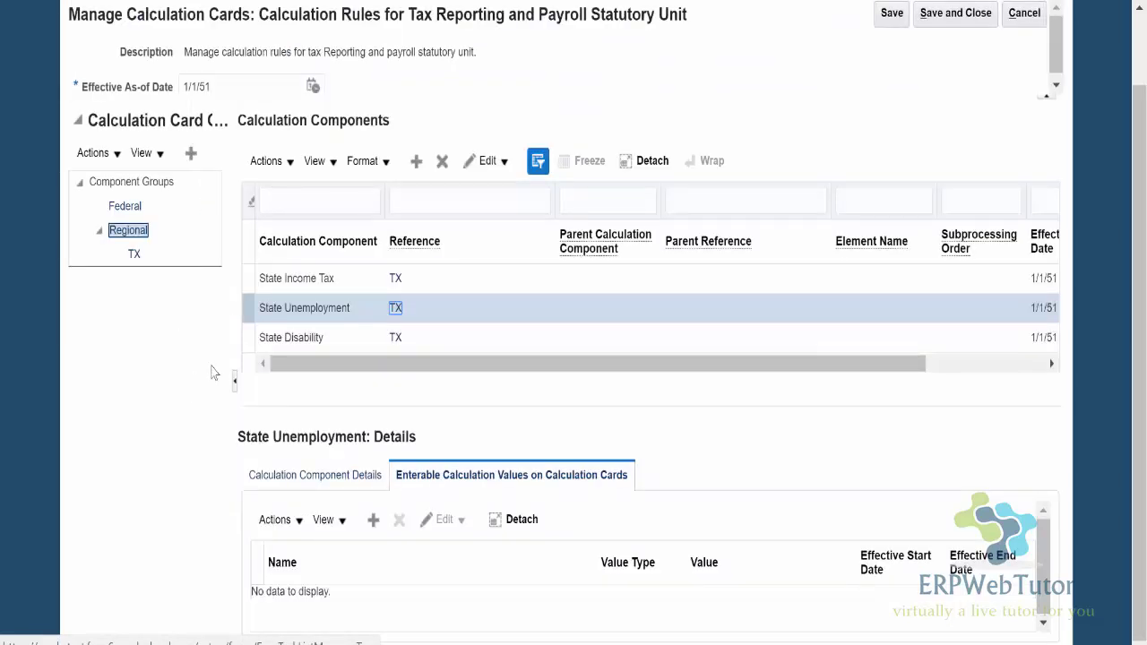
left_click(343, 475)
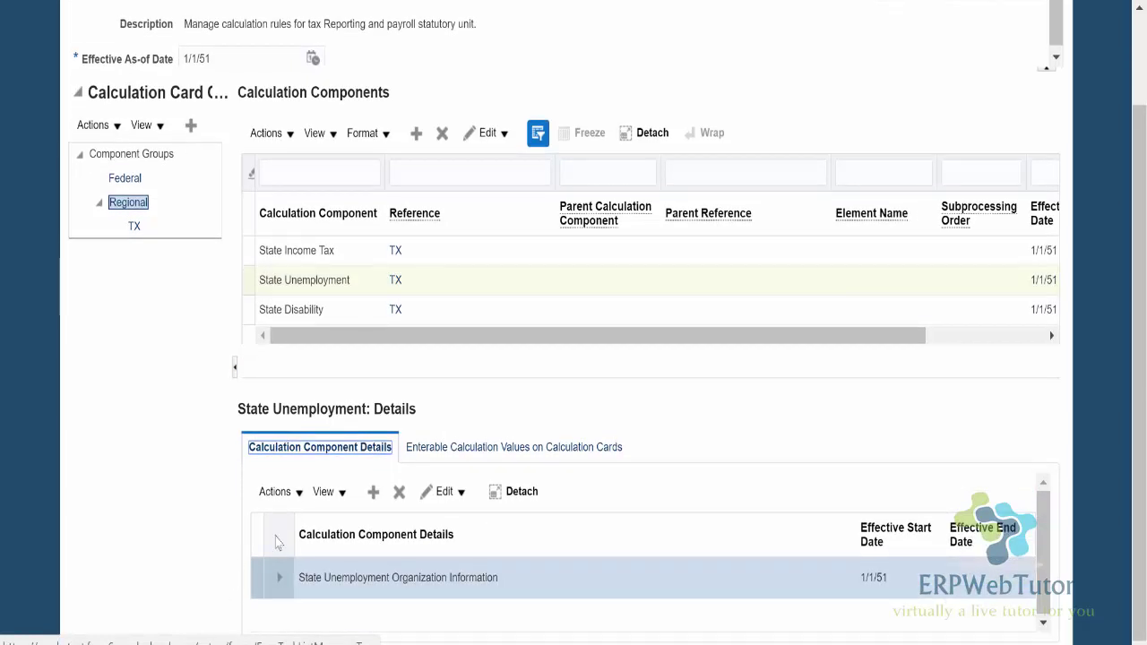
left_click(278, 577)
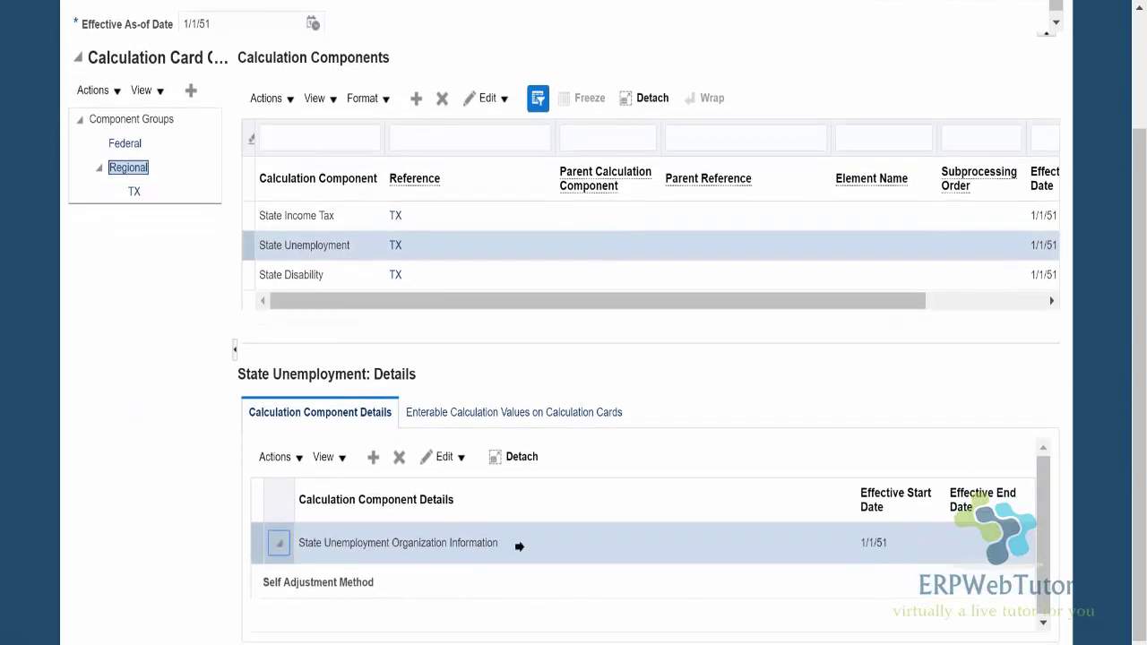
left_click(444, 457)
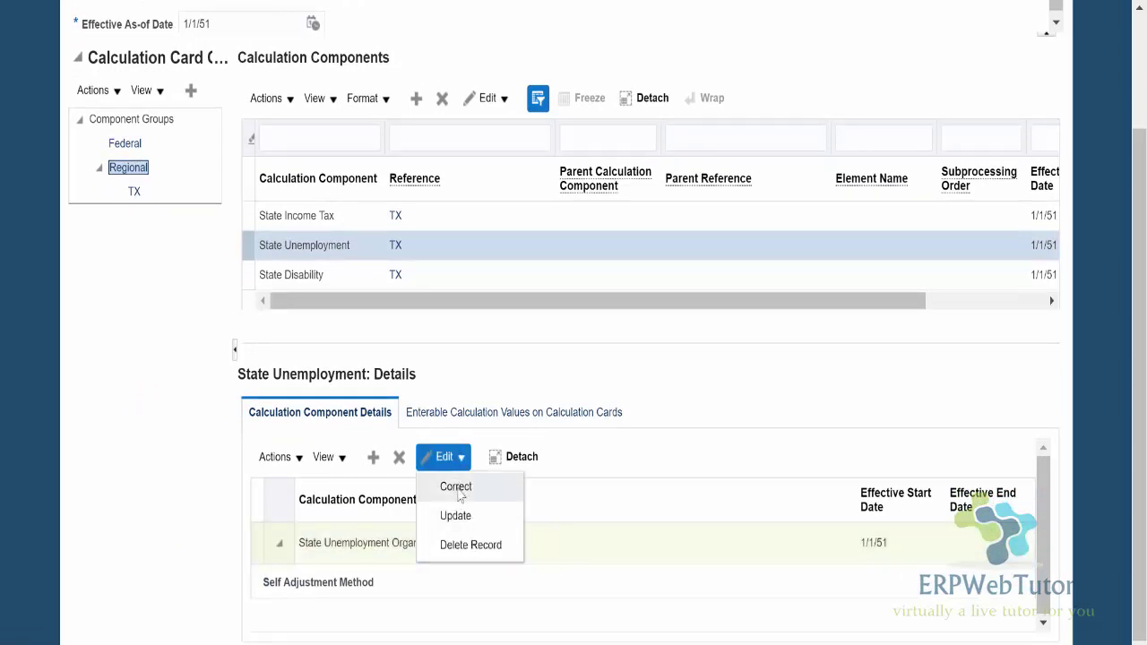
left_click(457, 489)
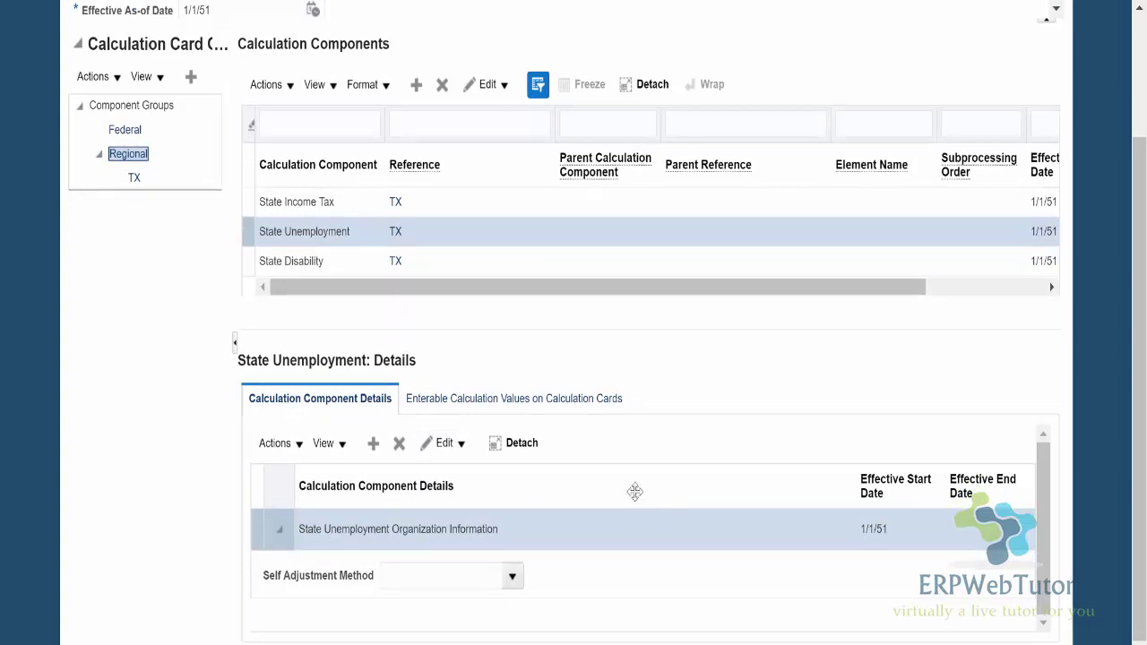
left_click(512, 577)
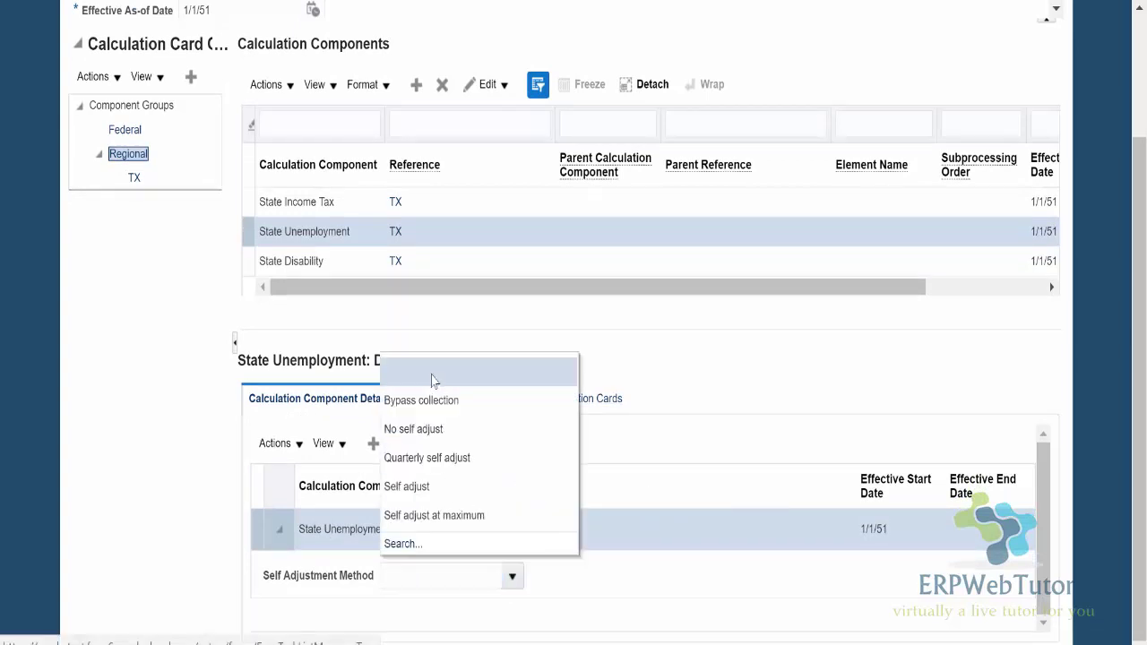
left_click(406, 486)
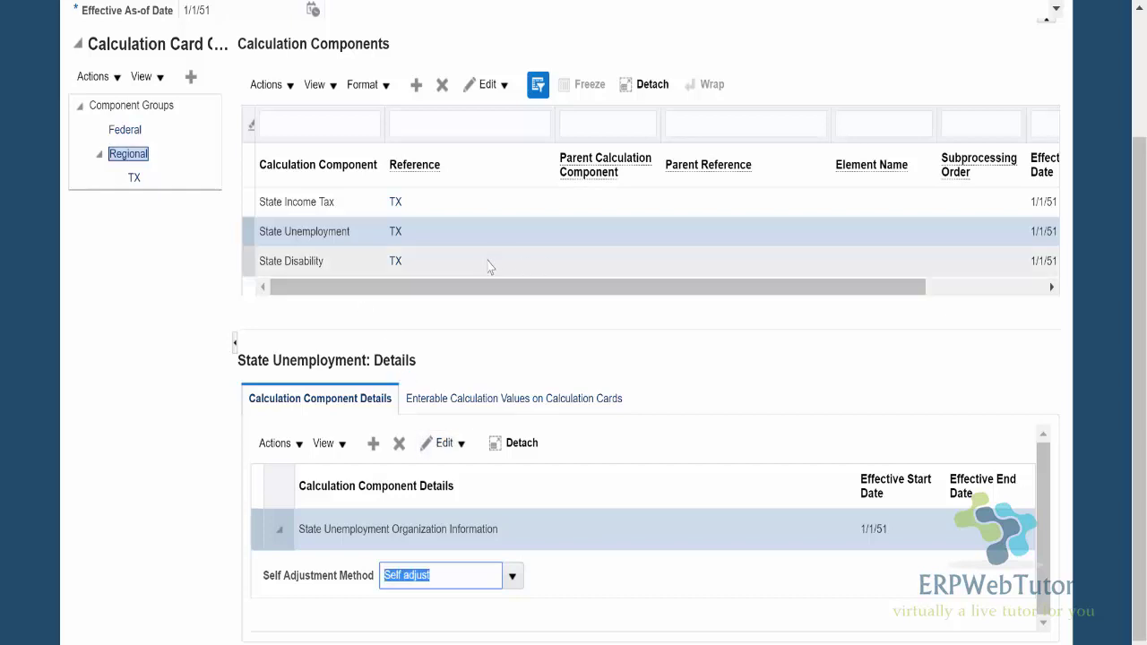
scroll(801, 273, "up", 3)
left_click(892, 43)
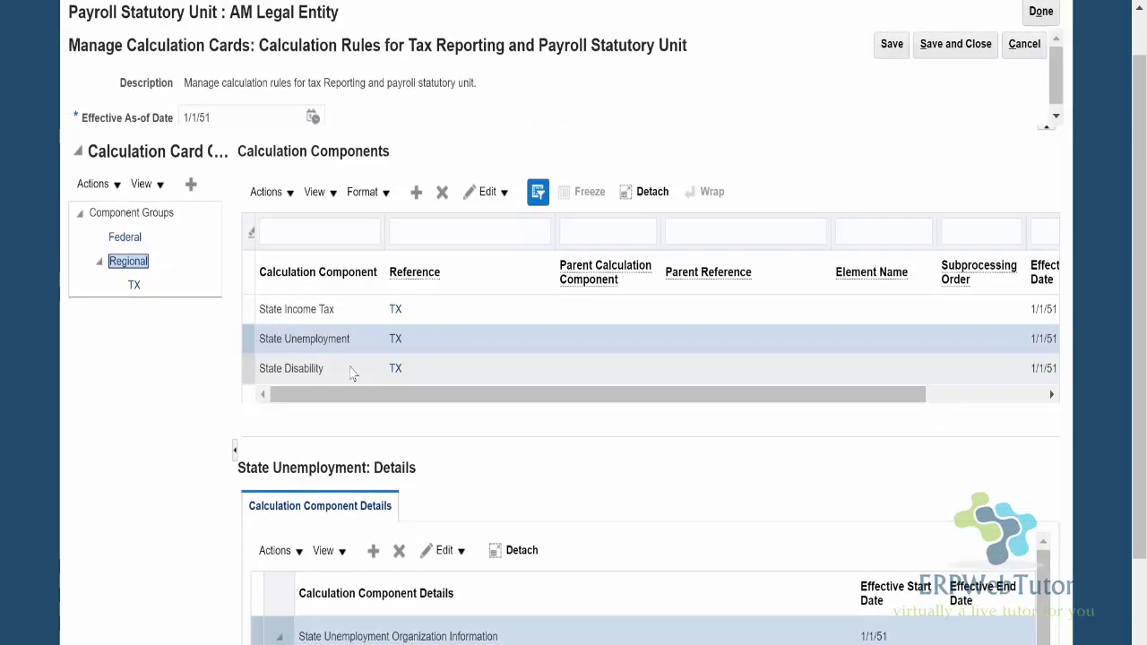
Correct the TX State Disability Organization Information by setting its Self Adjustment Method to Self adjust
left_click(323, 380)
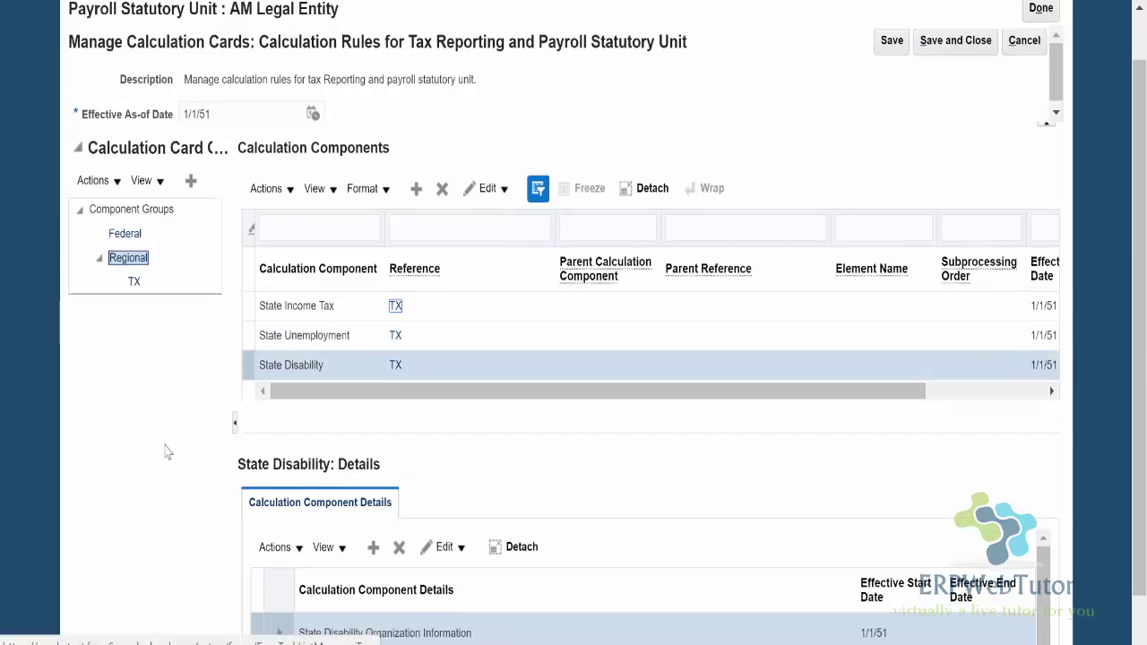
scroll(238, 482, "down", 1)
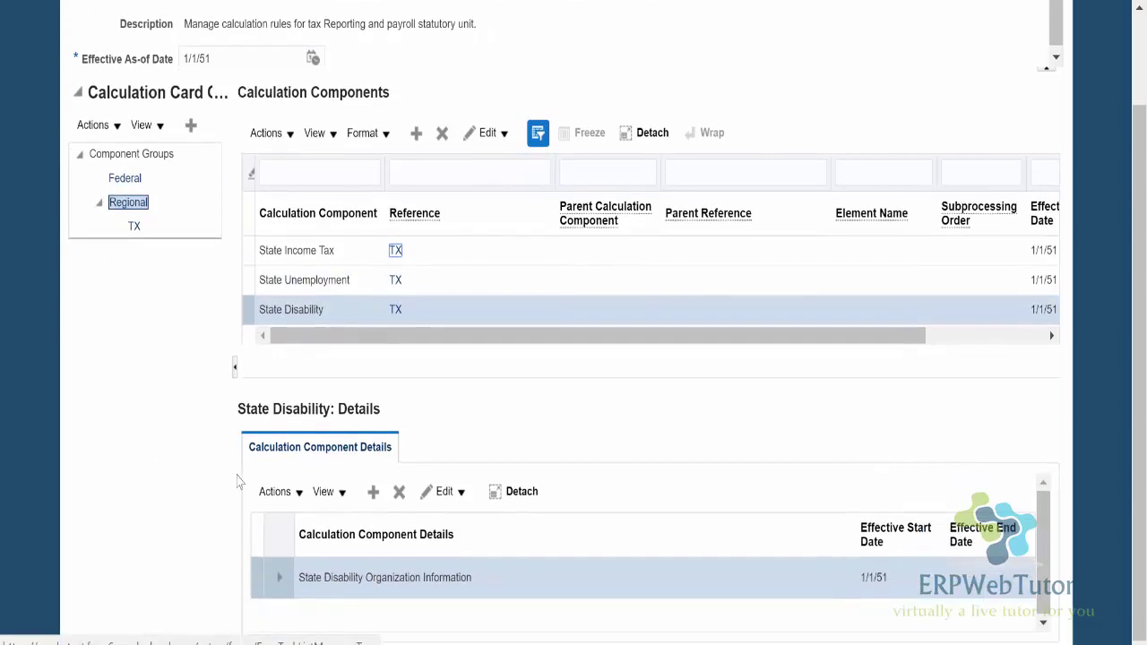
left_click(279, 578)
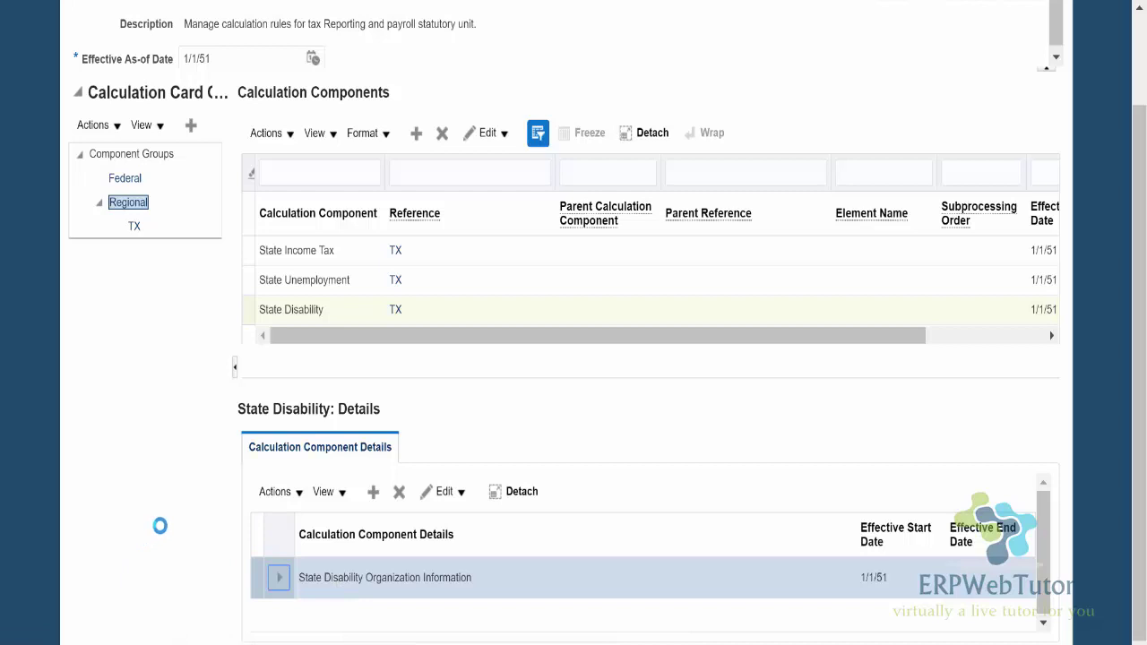
scroll(190, 512, "down", 1)
left_click(445, 491)
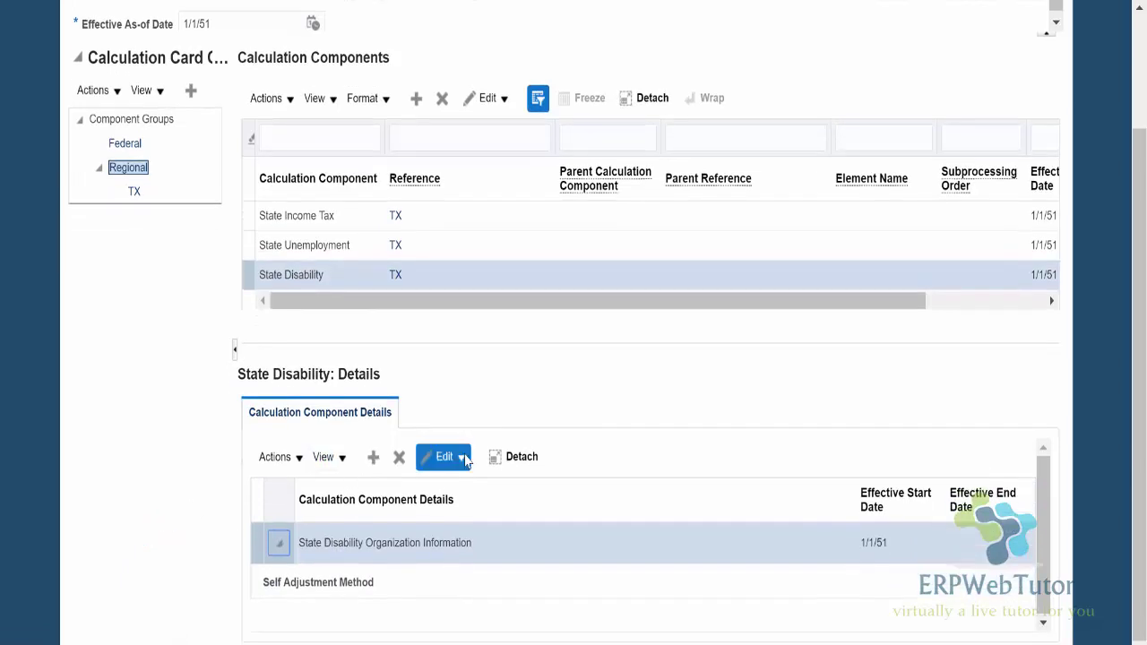
left_click(459, 488)
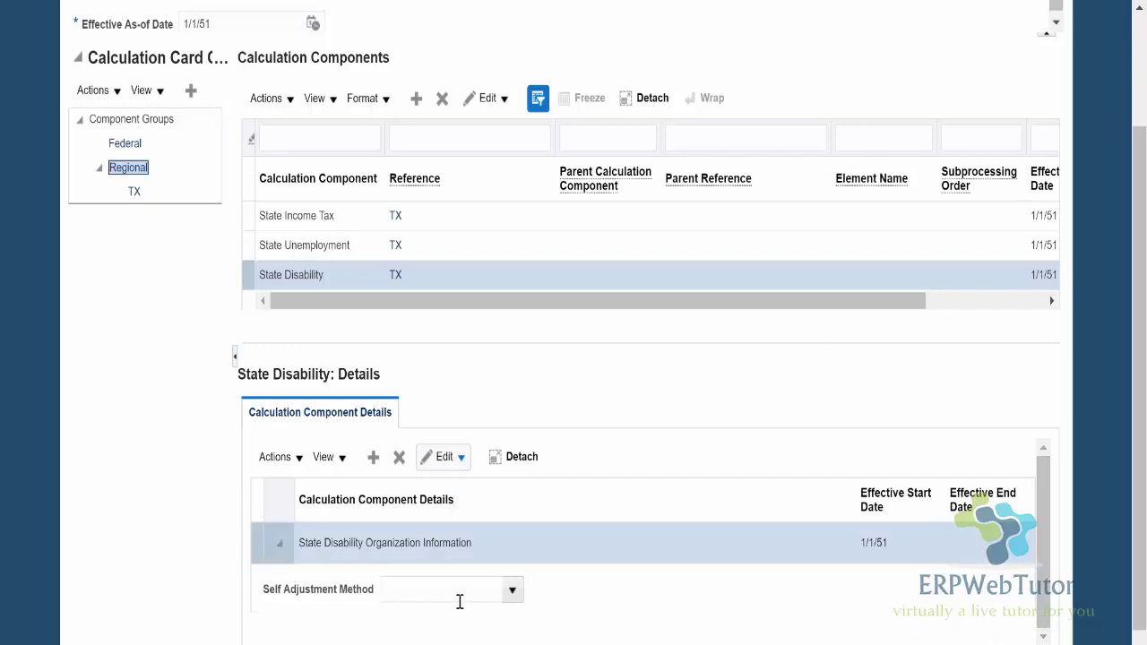
left_click(511, 589)
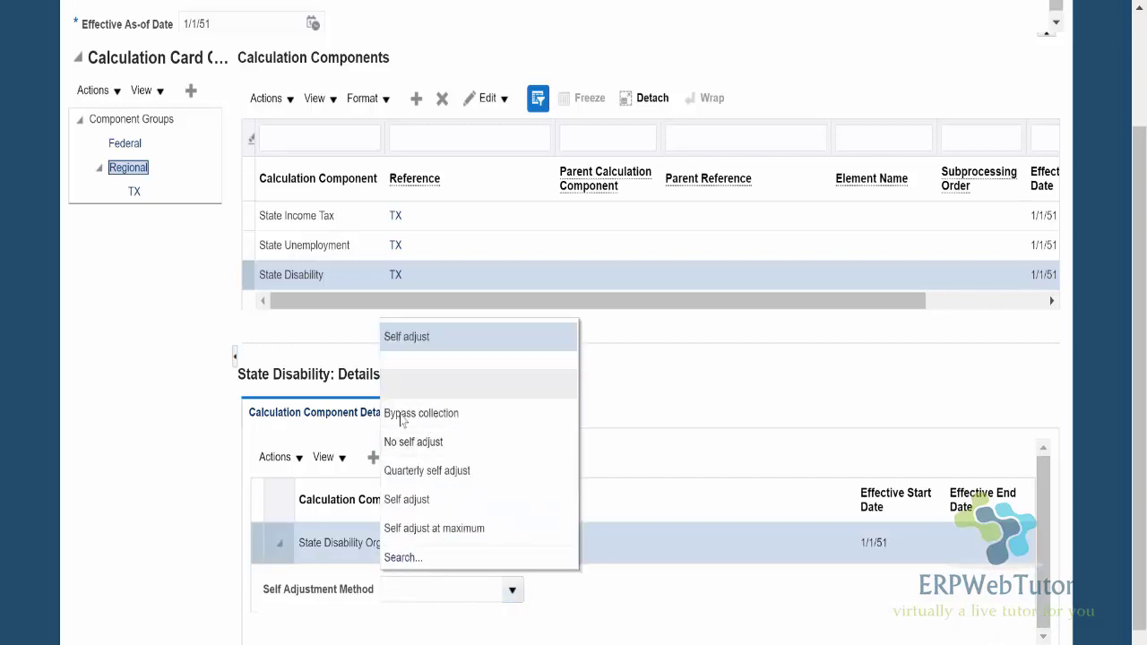
left_click(421, 500)
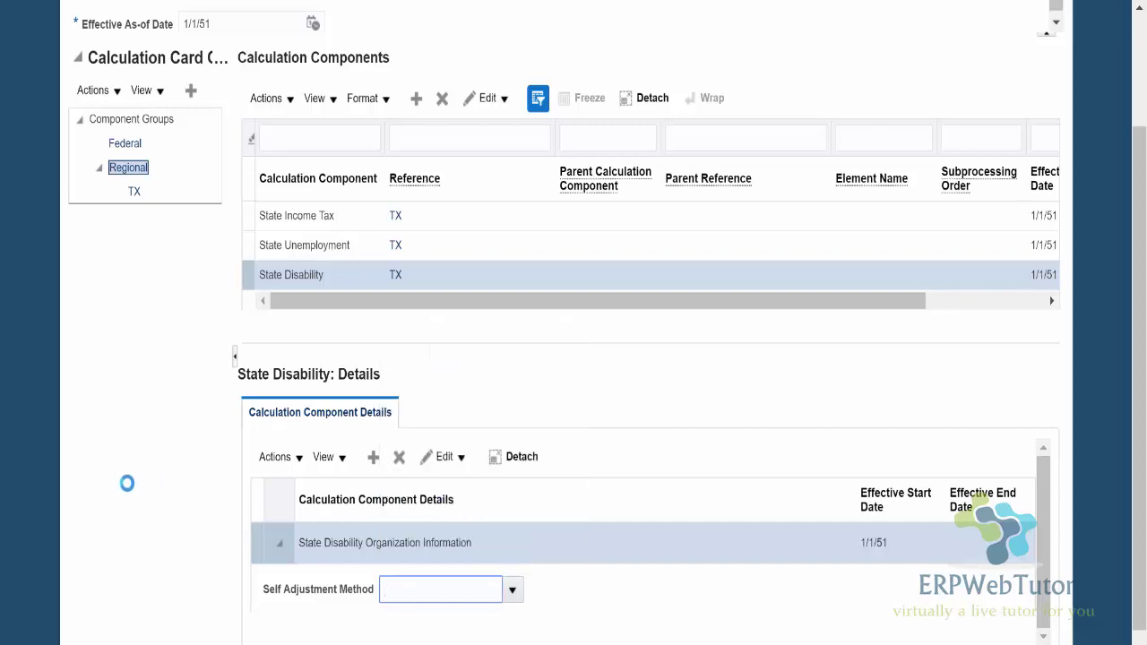
left_click(150, 507)
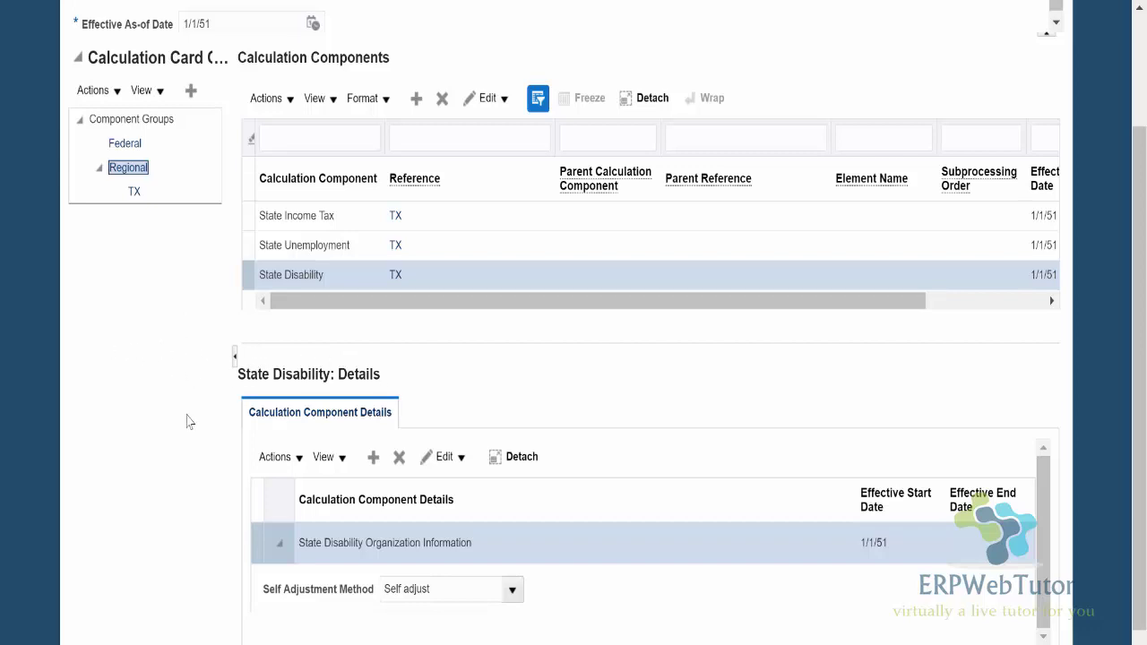
Save and close the calculation card, and finish the calculation cards task to return to the implementation project's task list
scroll(136, 376, "up", 2)
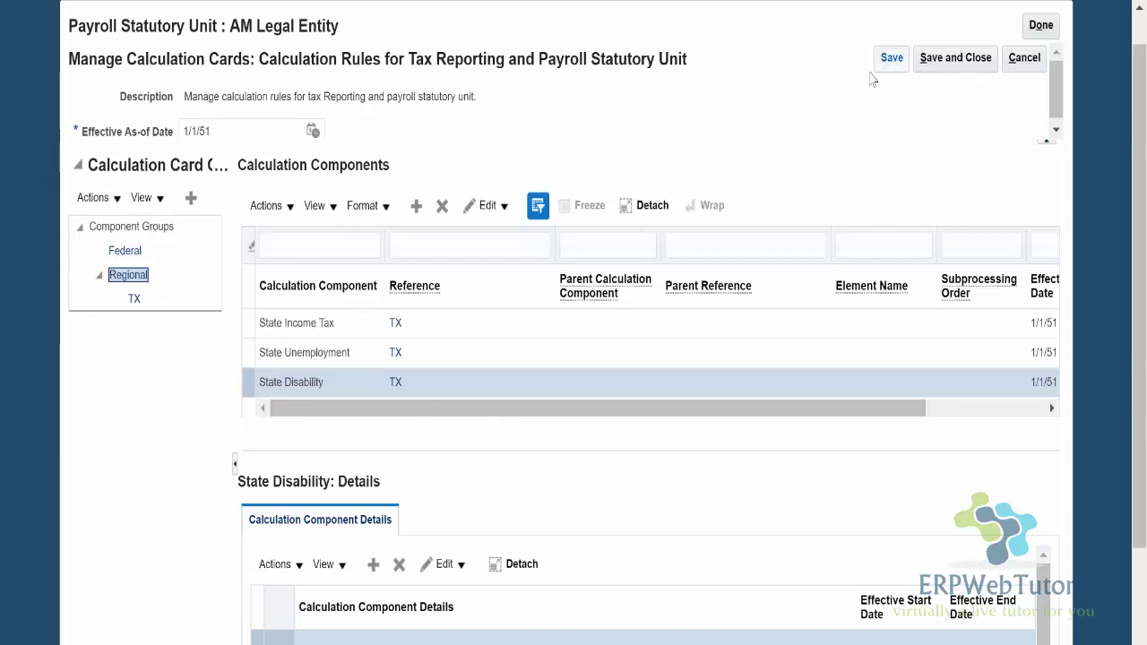
left_click(947, 64)
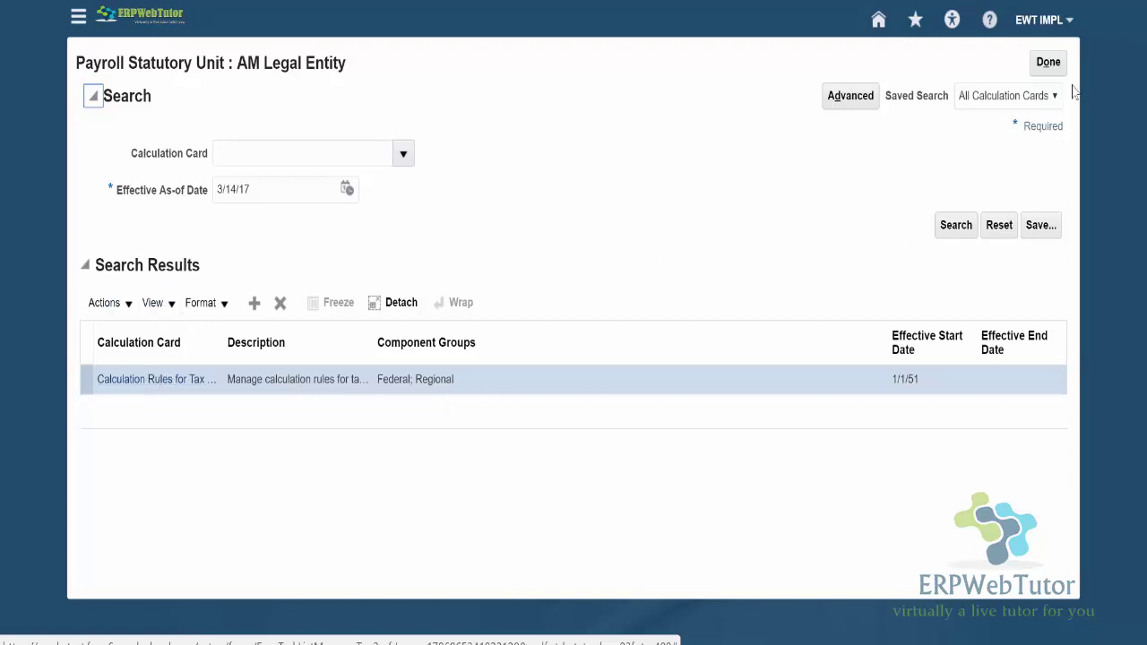
left_click(1049, 62)
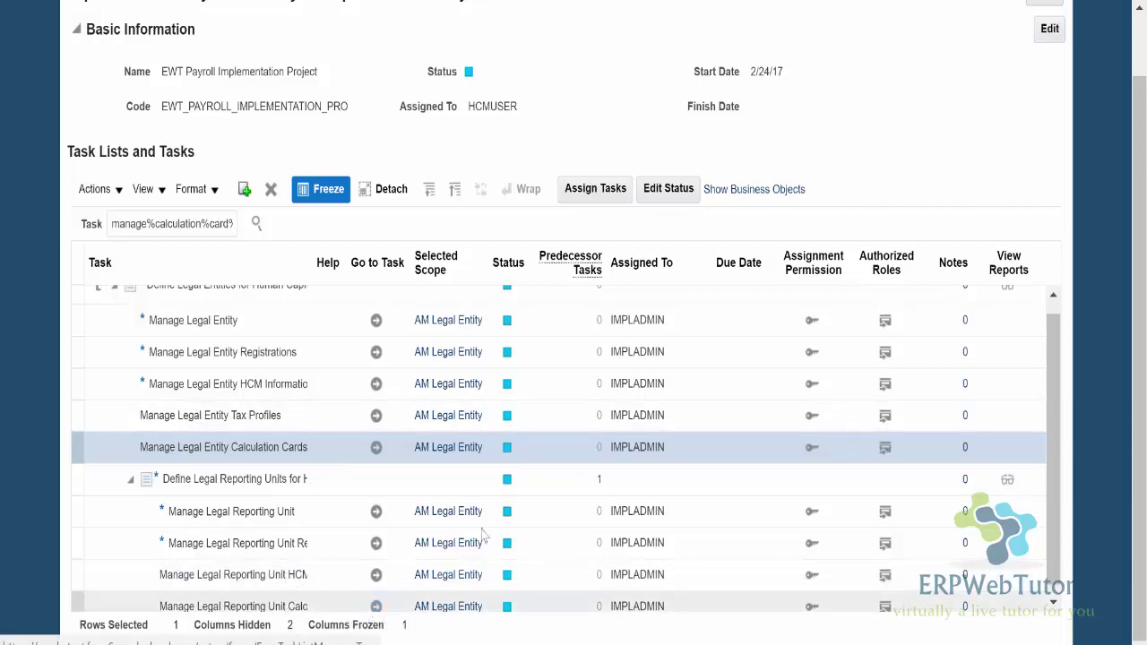
Open AM Legal Entity's legal reporting unit calculation cards task and create a Calculation Rules for Tax Reporting and Payroll Statutory Unit card as of 3/14/17
scroll(492, 520, "down", 1)
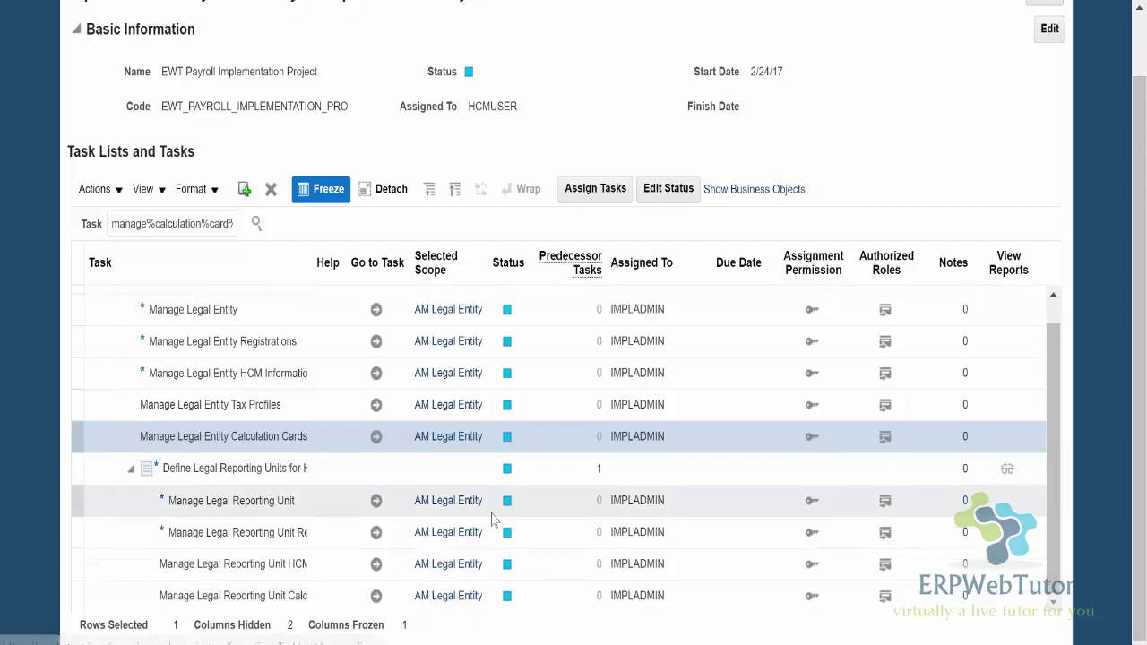
left_click(376, 597)
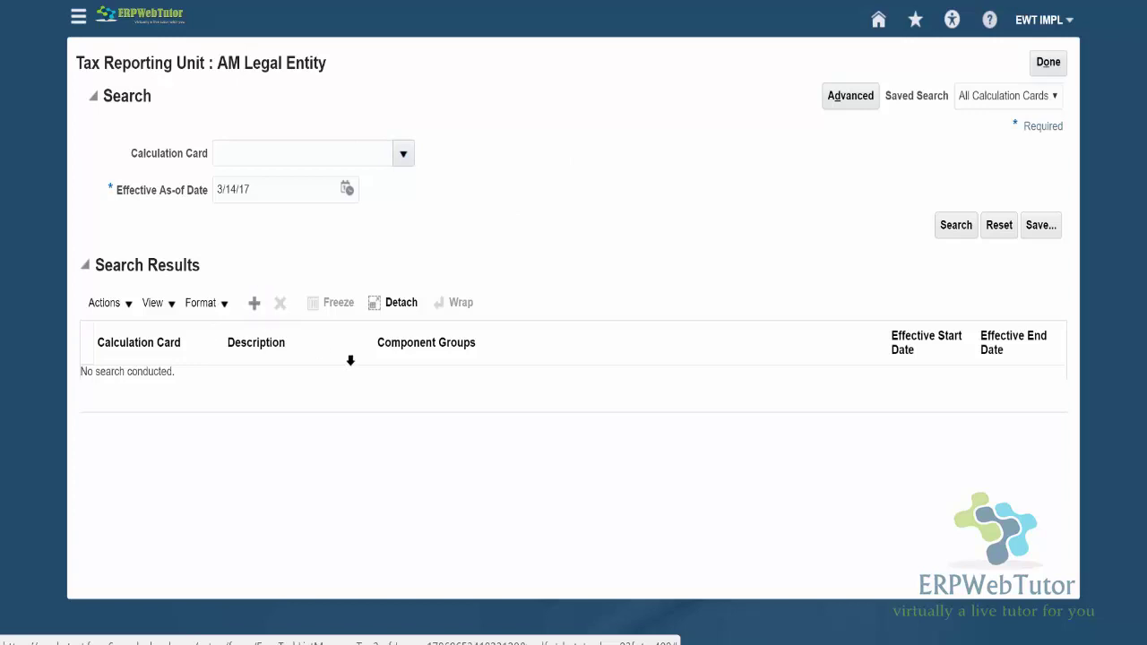
left_click(253, 303)
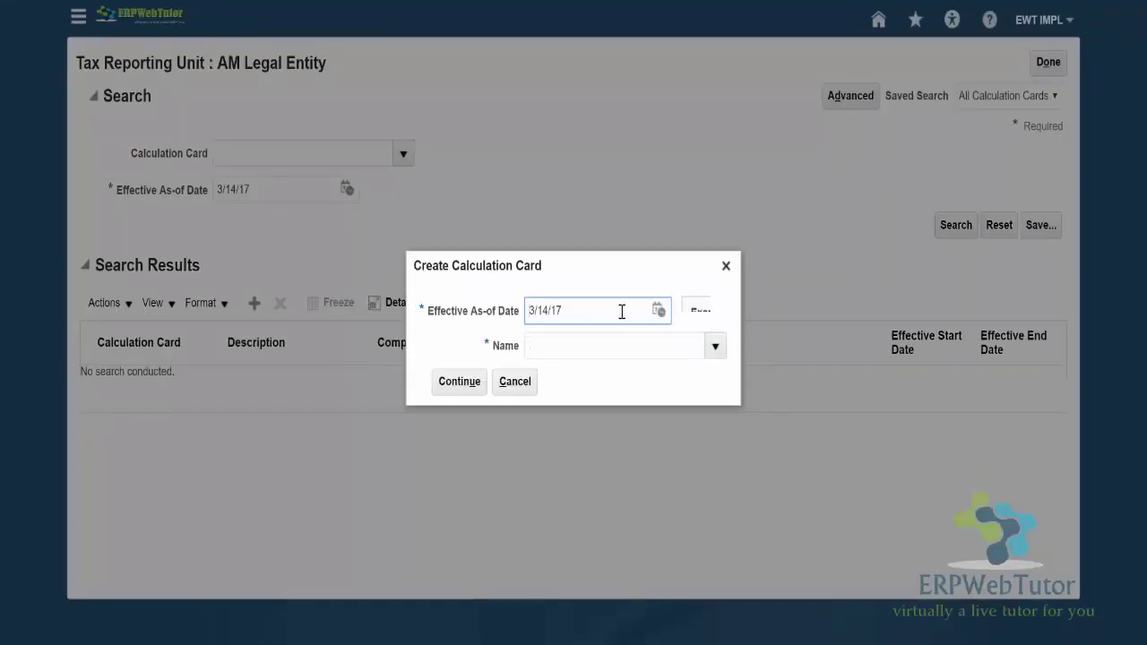
left_click(550, 346)
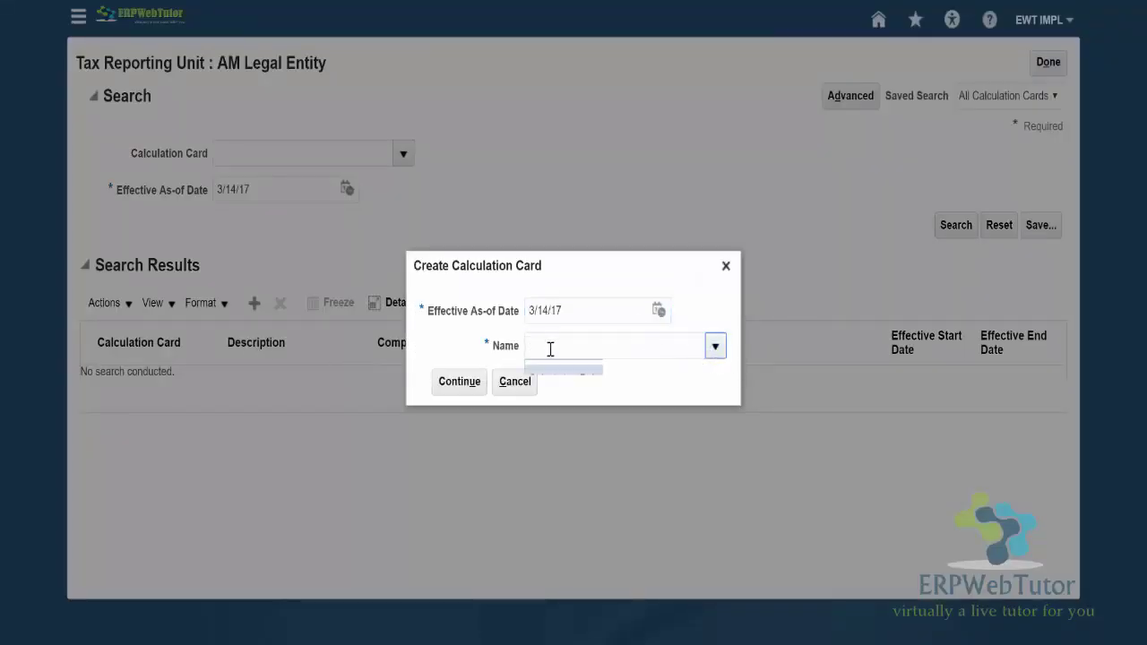
left_click(466, 388)
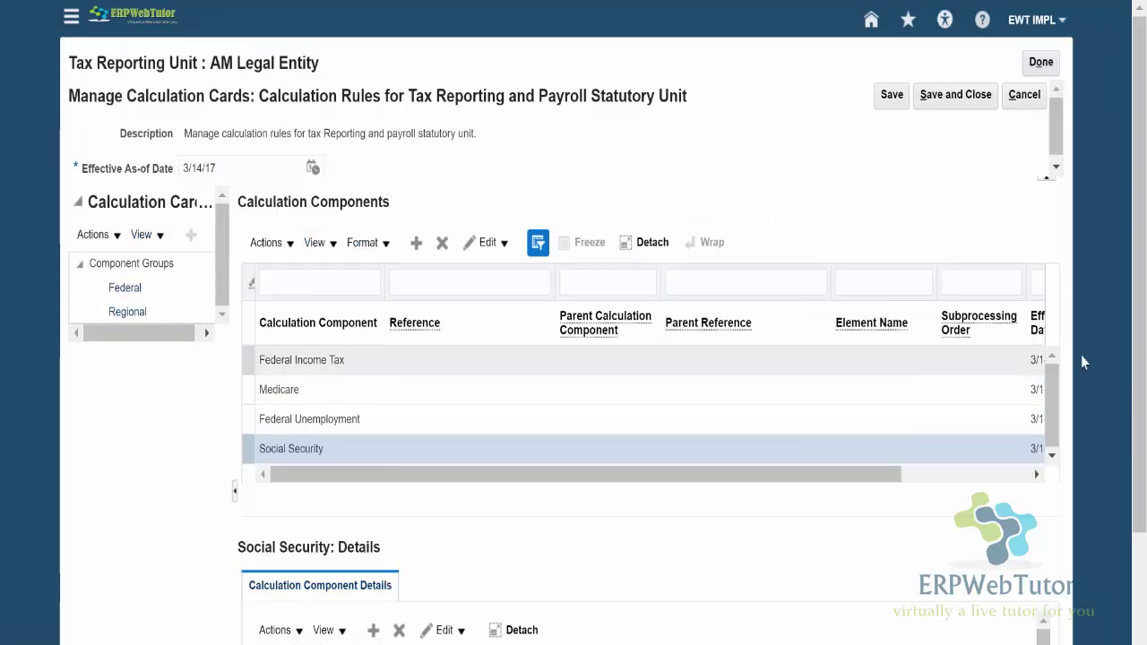
Review the tax reporting unit card's components and details, close the card, and finish the calculation cards task
scroll(783, 382, "down", 2)
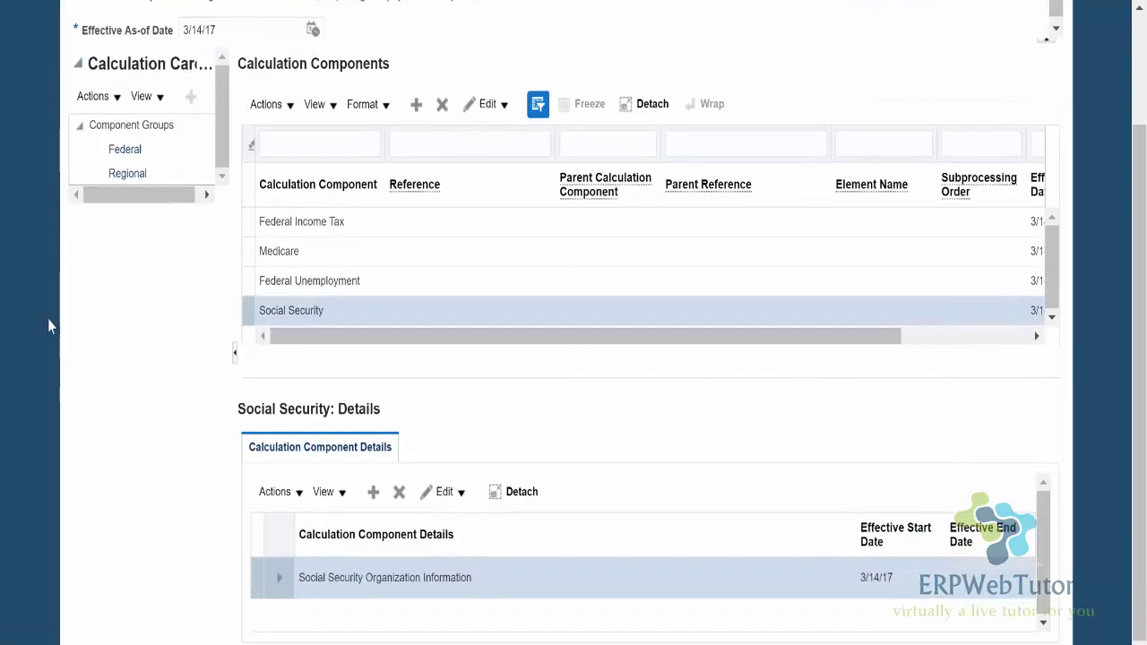
scroll(193, 405, "up", 1)
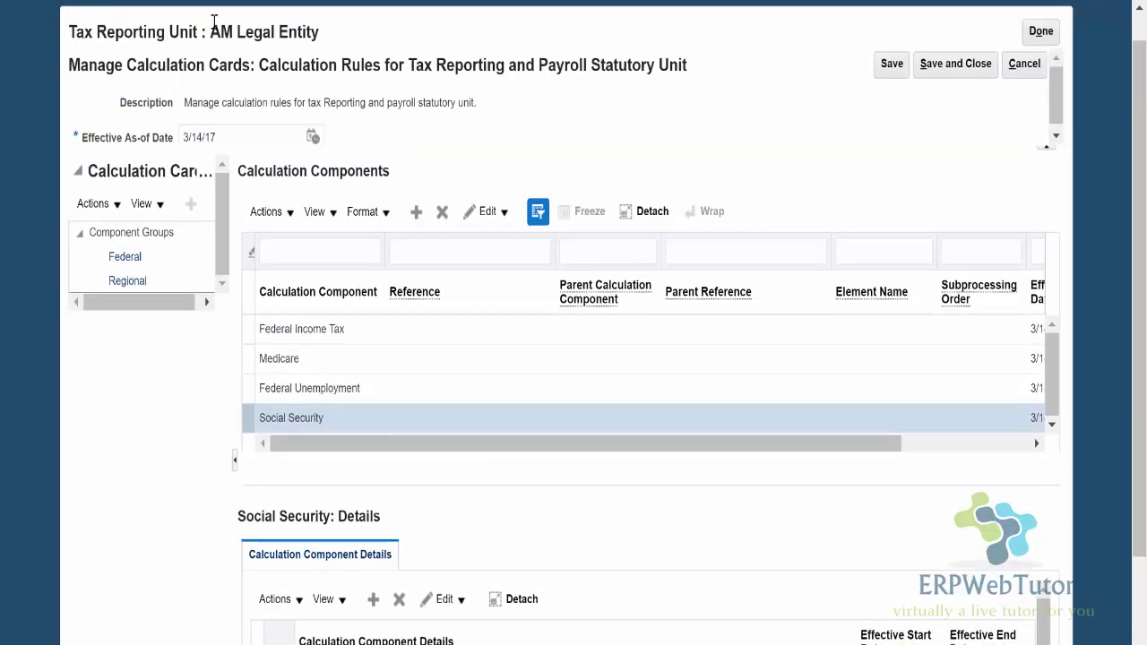
left_click_drag(69, 32, 195, 34)
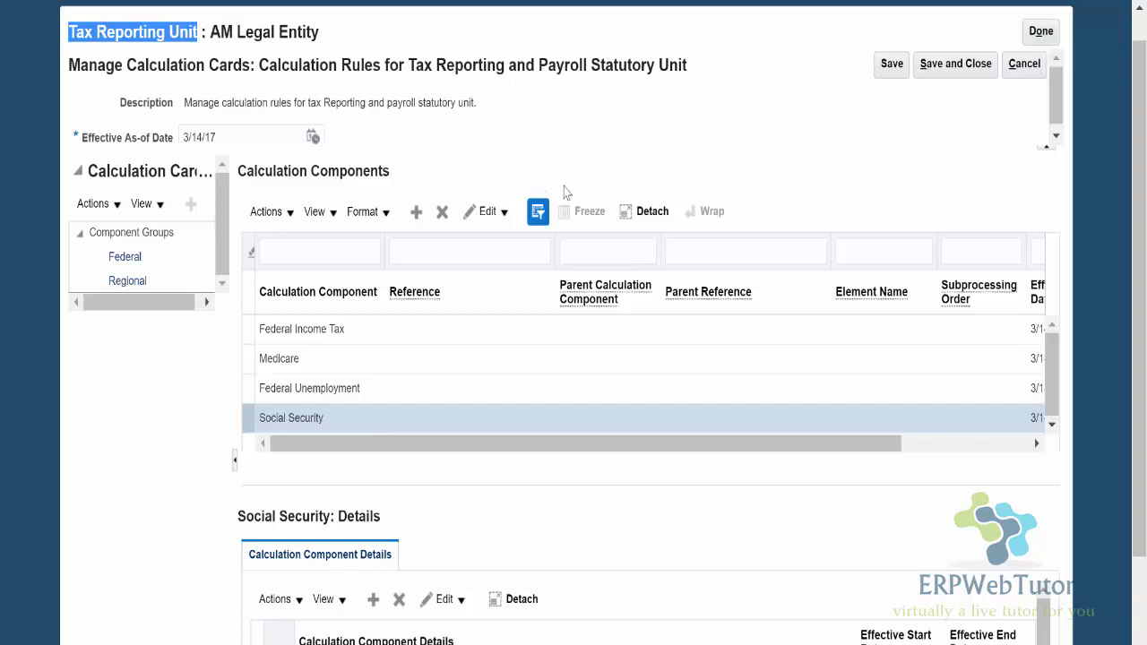
scroll(1002, 243, "up", 1)
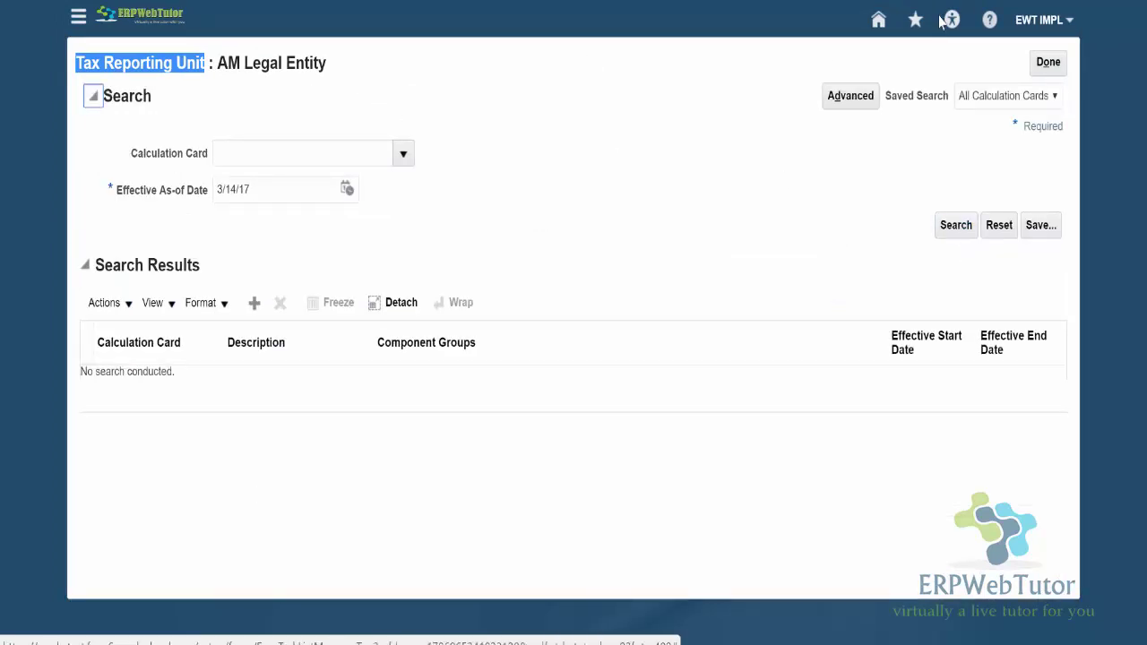
left_click(1048, 67)
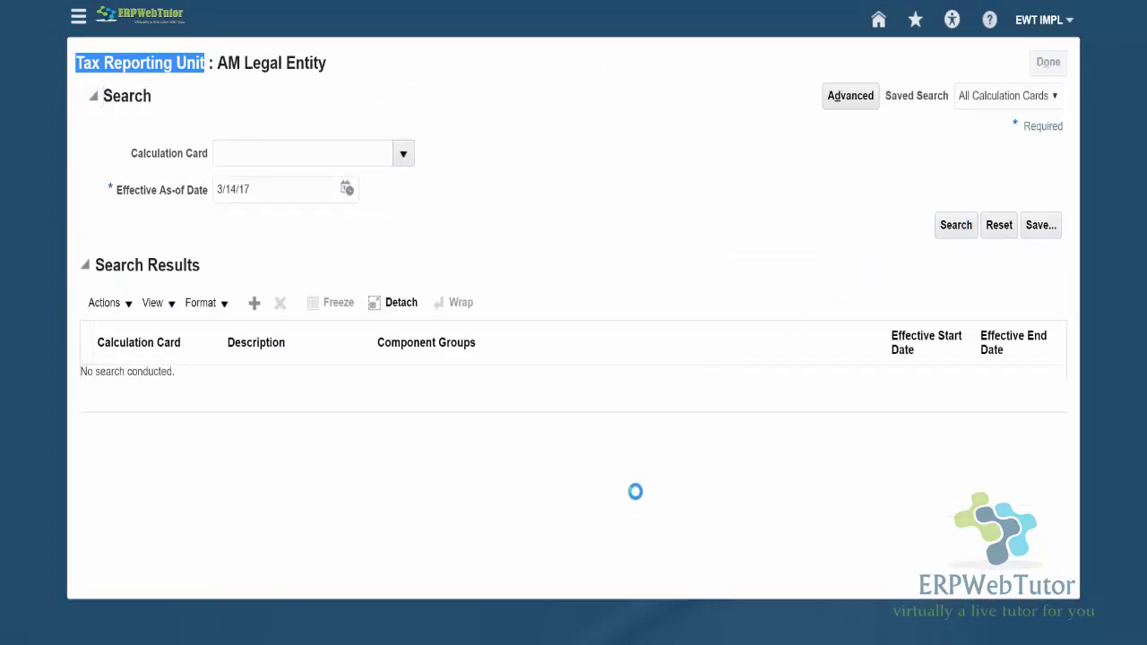